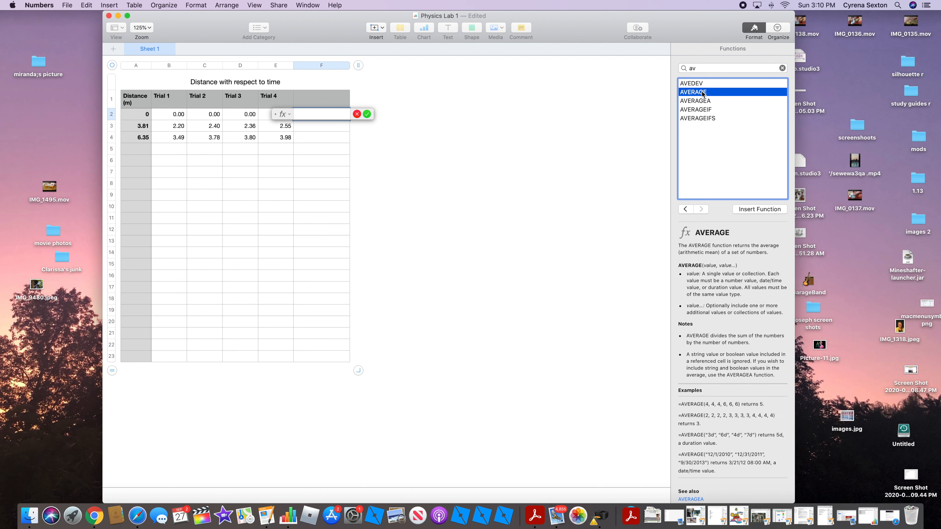
- Average the four trial times B2:E2 in cell F2 with the AVERAGE function and fill the formula down to F4
left_click(749, 210)
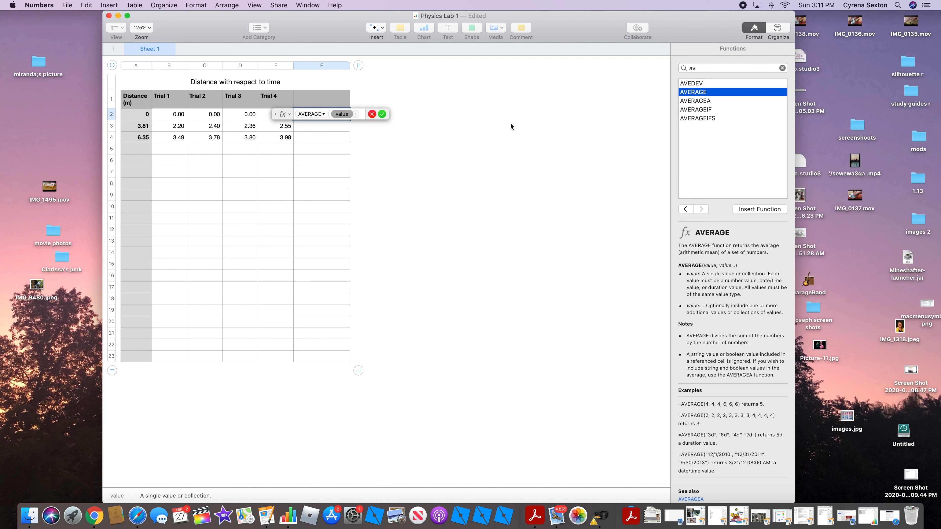
left_click_drag(178, 116, 279, 115)
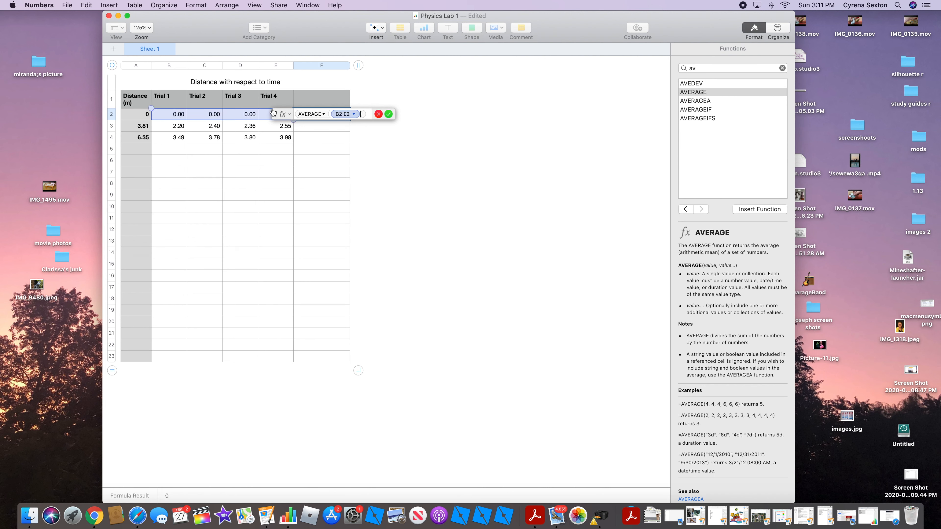
left_click(389, 114)
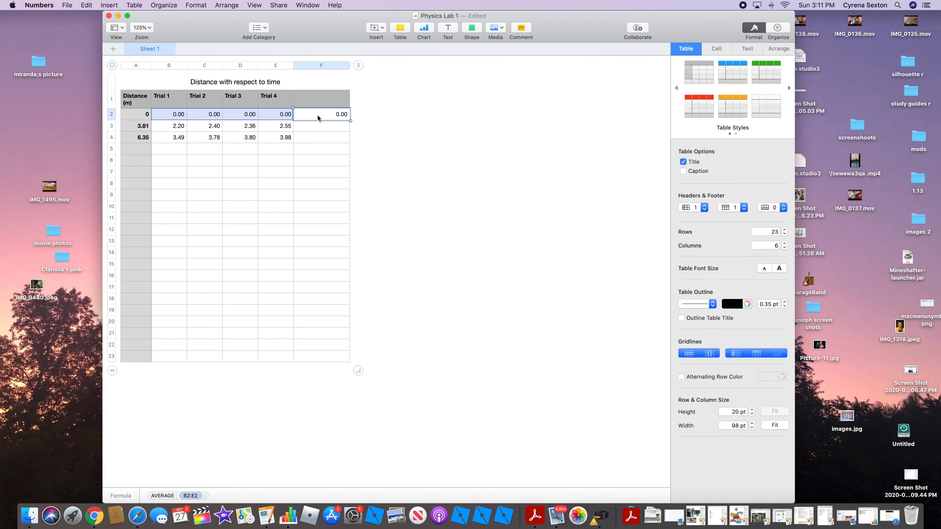
left_click_drag(319, 119, 321, 144)
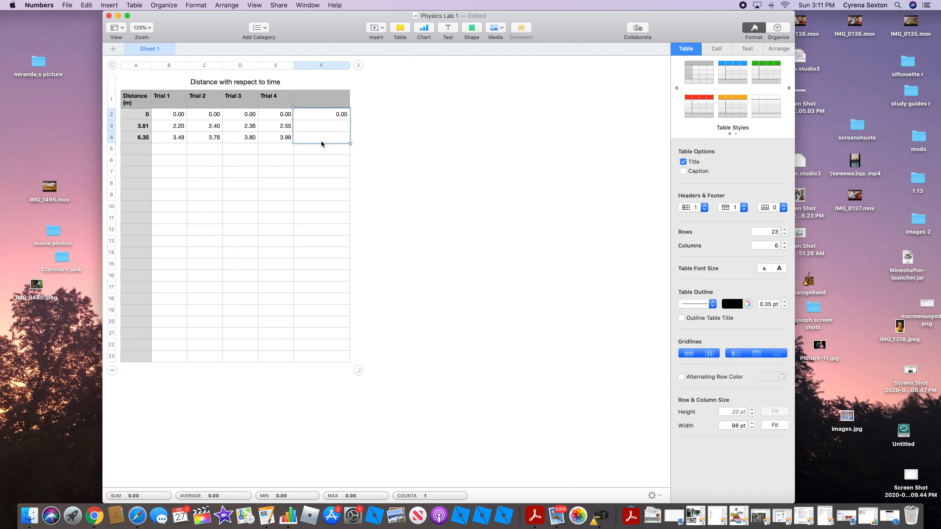
left_click(447, 201)
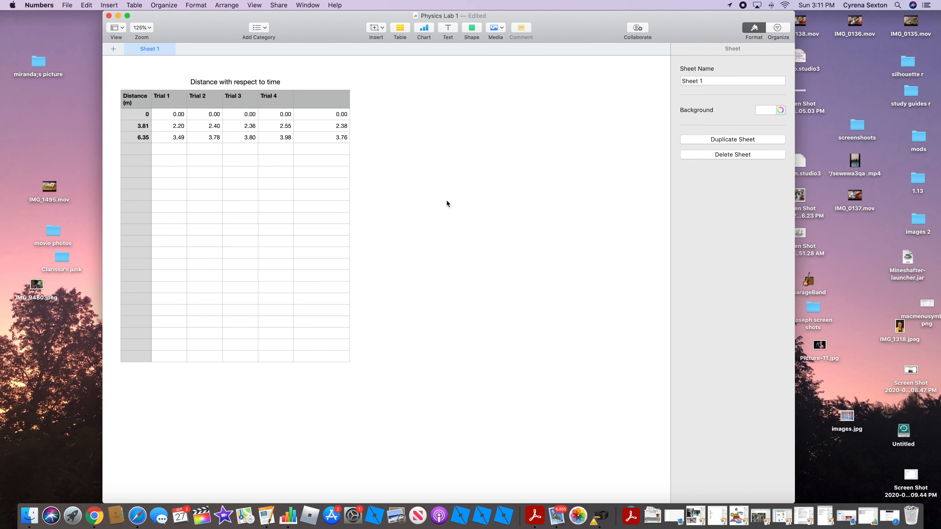
- Create a 2D line chart from the averaged times in F2:F4
left_click_drag(335, 115, 335, 138)
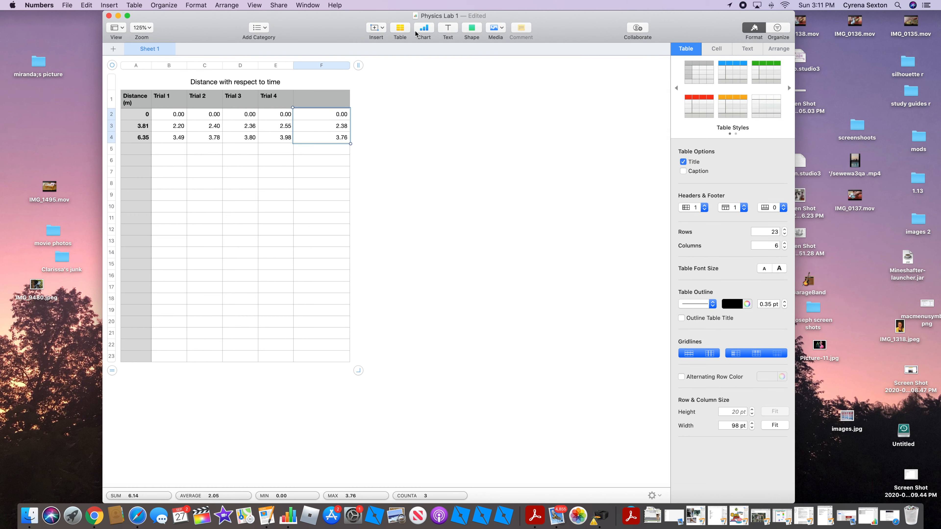
left_click(429, 30)
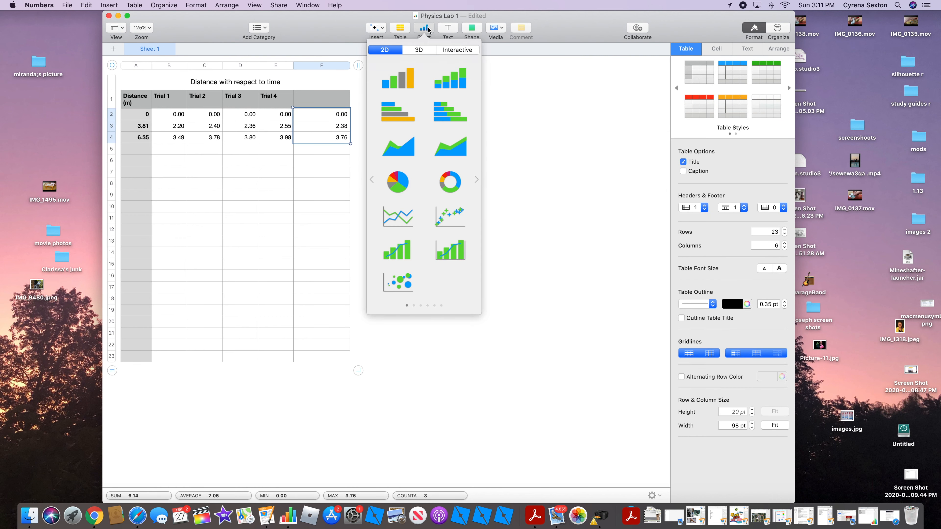
left_click(406, 215)
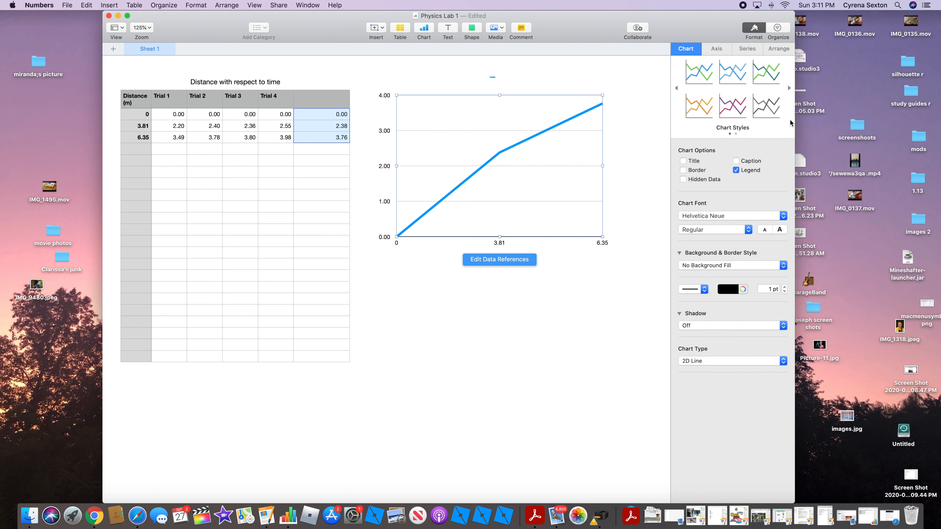
- Show the chart's category (X) axis name and add solid vertical gridlines with a 0.75 pt width
left_click(722, 49)
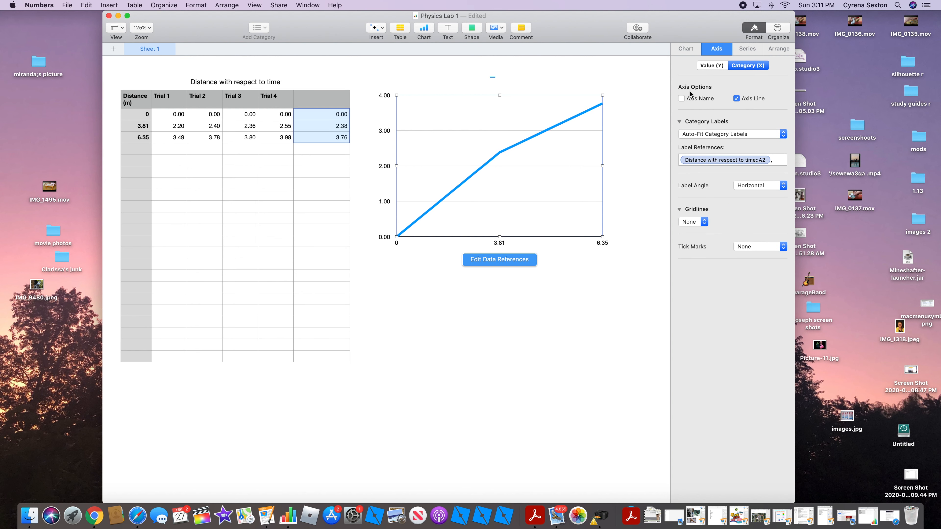
left_click(681, 99)
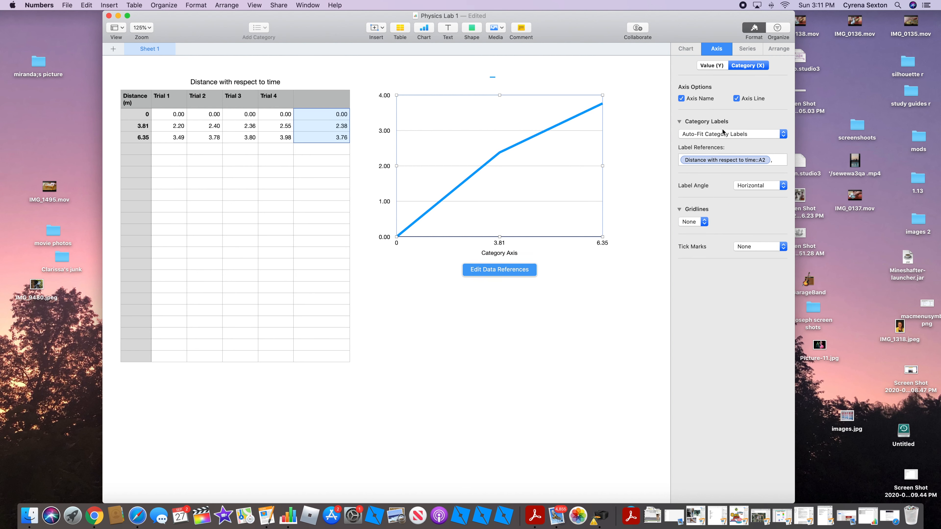
left_click(704, 222)
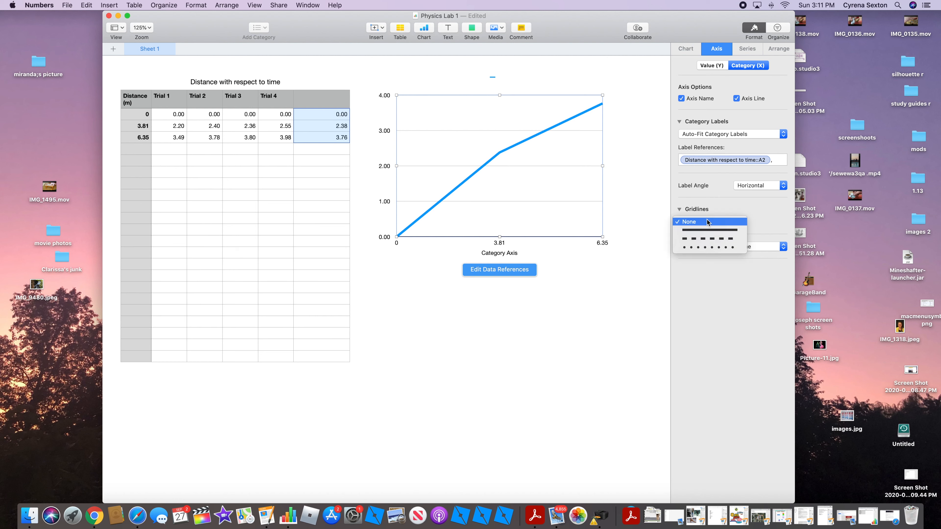
left_click(706, 234)
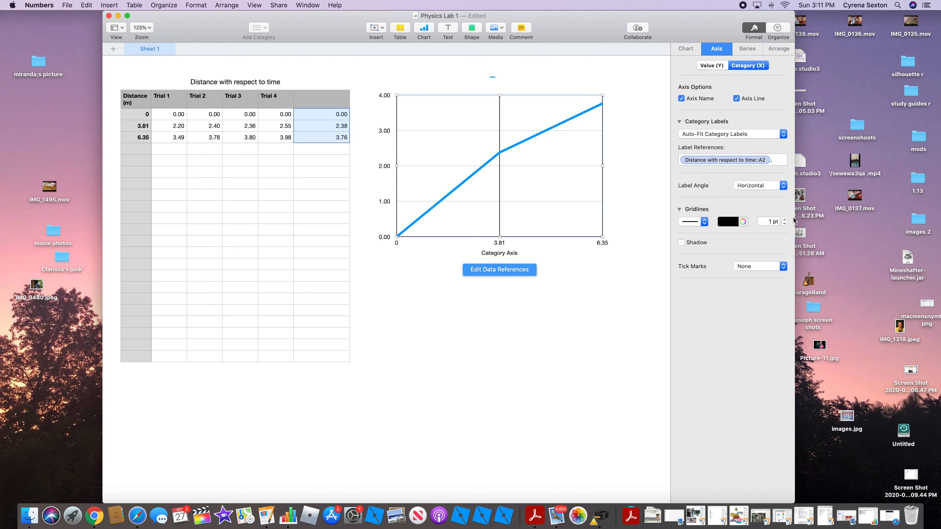
left_click(784, 224)
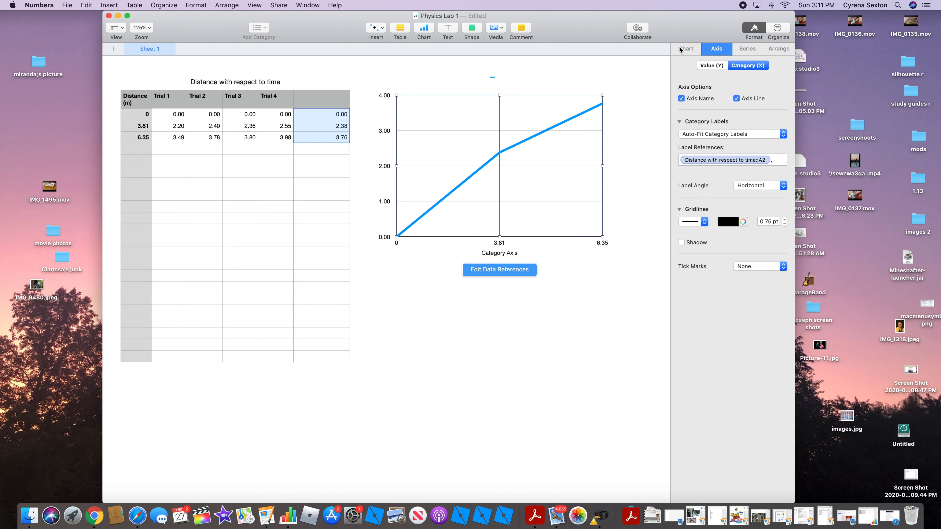
- Show the axis name and axis line for the chart's value (Y) axis
left_click(708, 66)
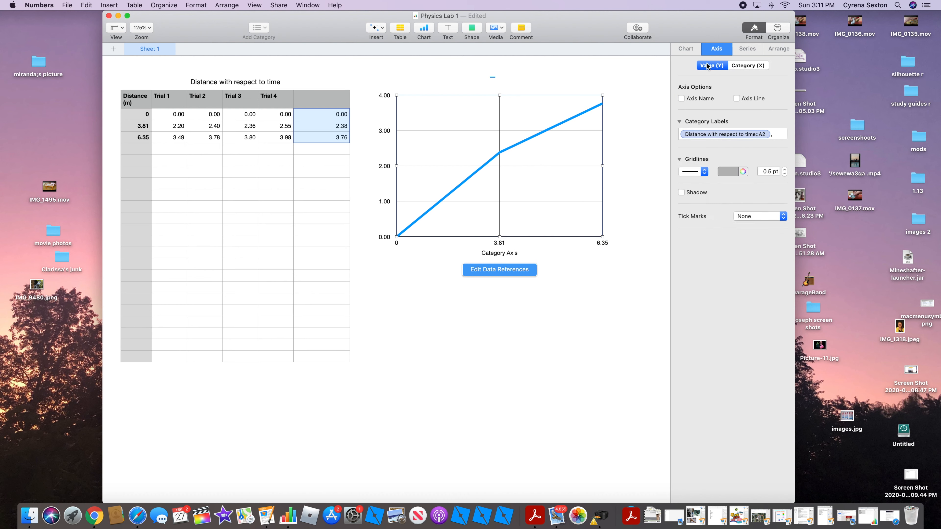
left_click(682, 98)
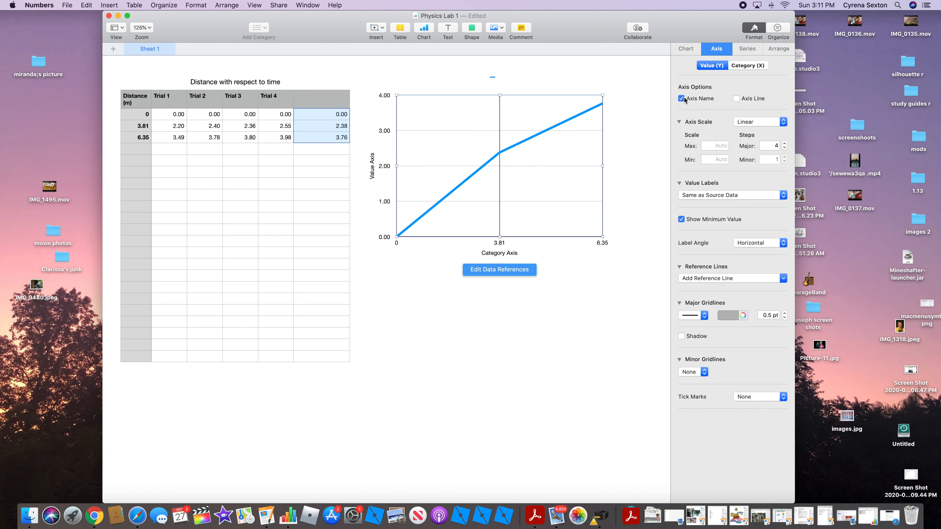
left_click(737, 98)
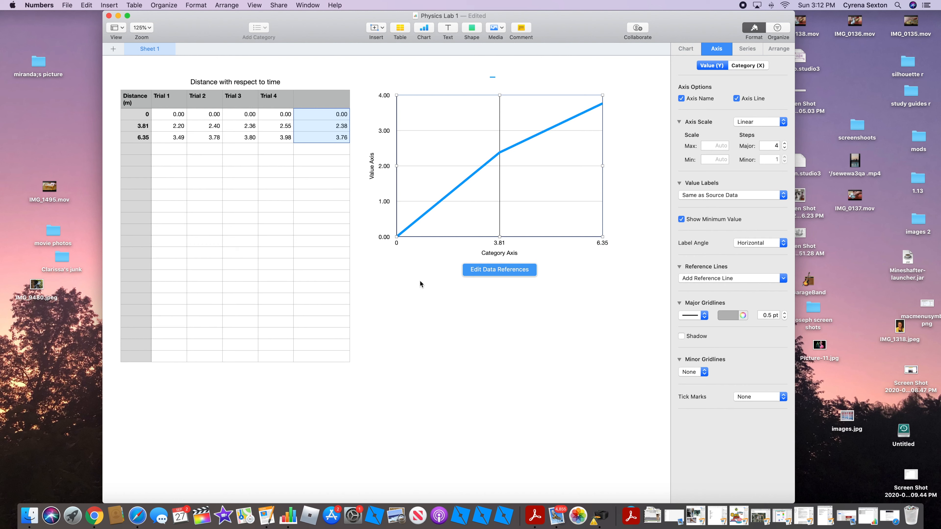
- Turn on the title for the line chart
left_click(686, 49)
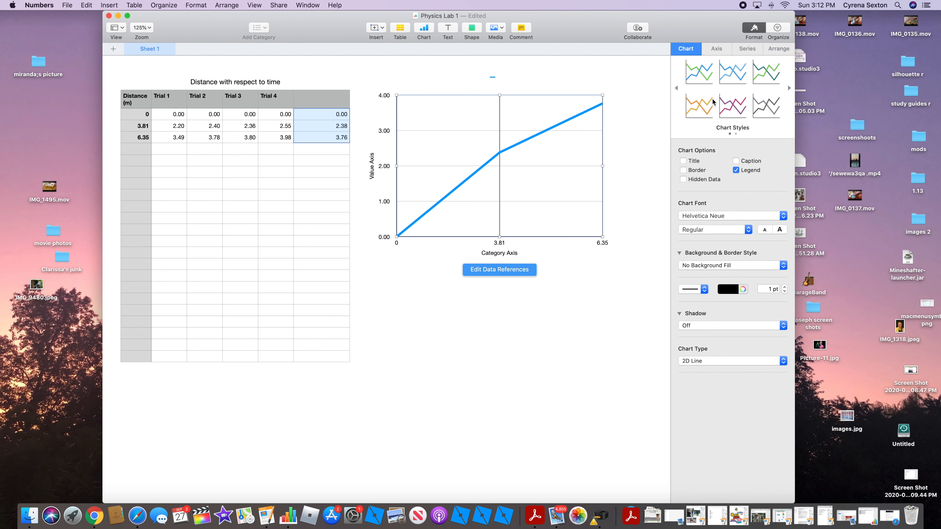
left_click(683, 161)
left_click(494, 79)
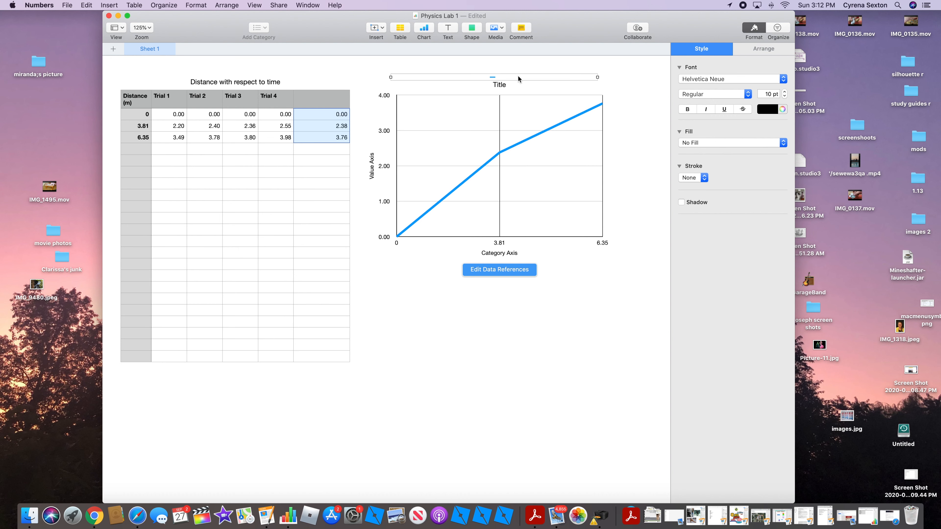
left_click(444, 296)
- Rename the chart's value axis title to "Time (s)"
left_click(372, 170)
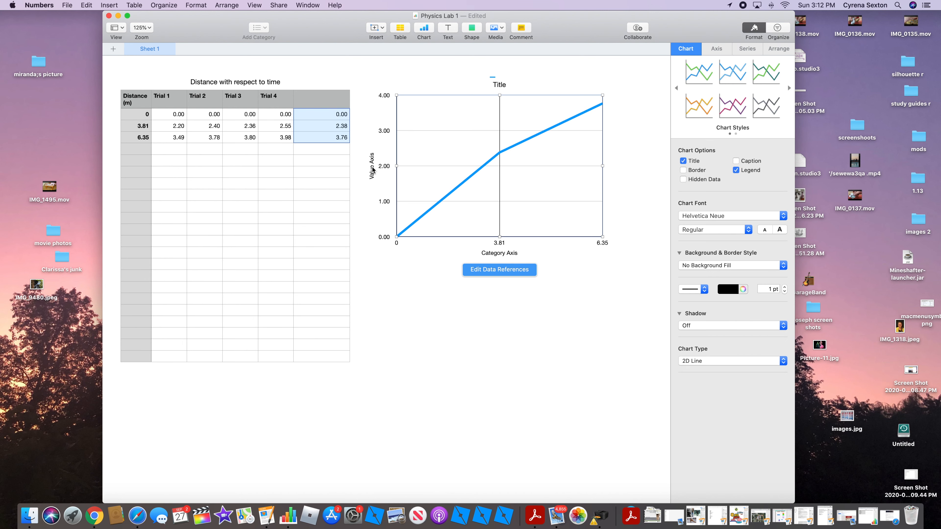
left_click(373, 170)
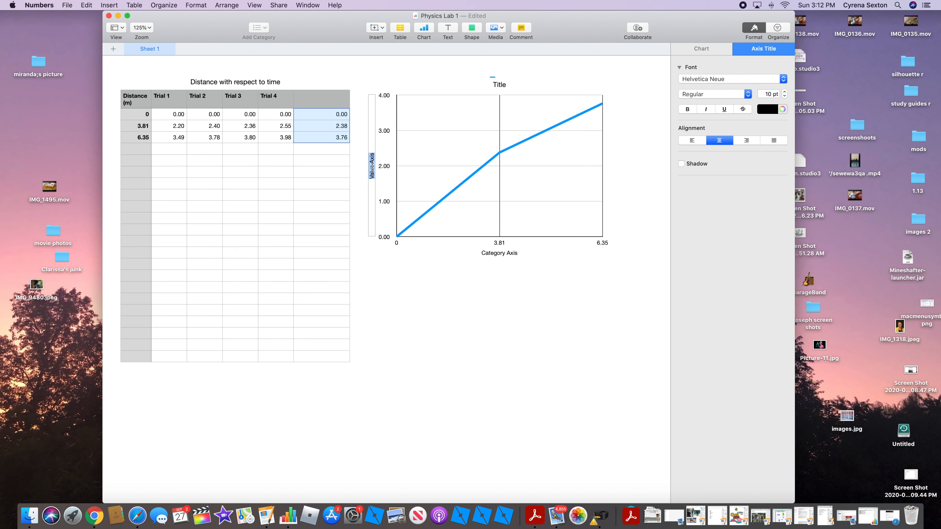
type("Time (s0")
key("BackSpace")
type(")")
- Rename the chart's category axis title to "Distance (m)"
left_click(504, 253)
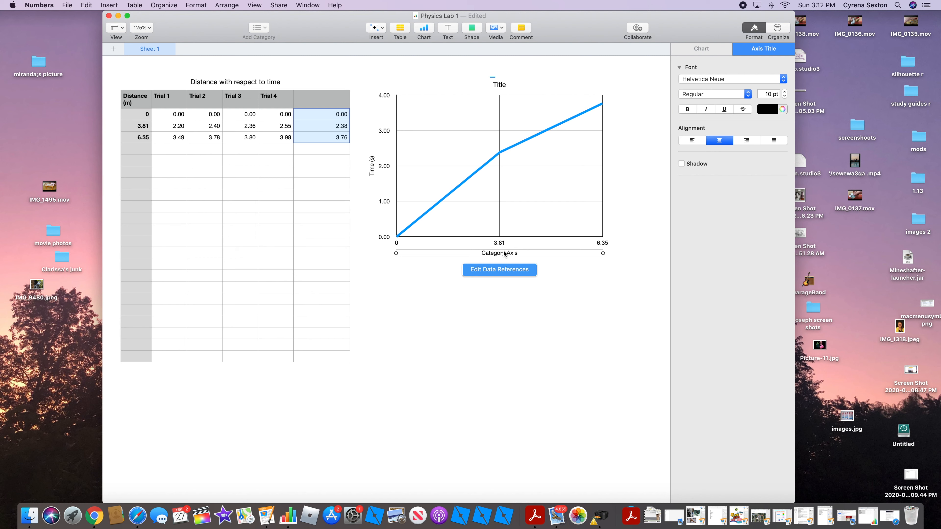
double_click(523, 253)
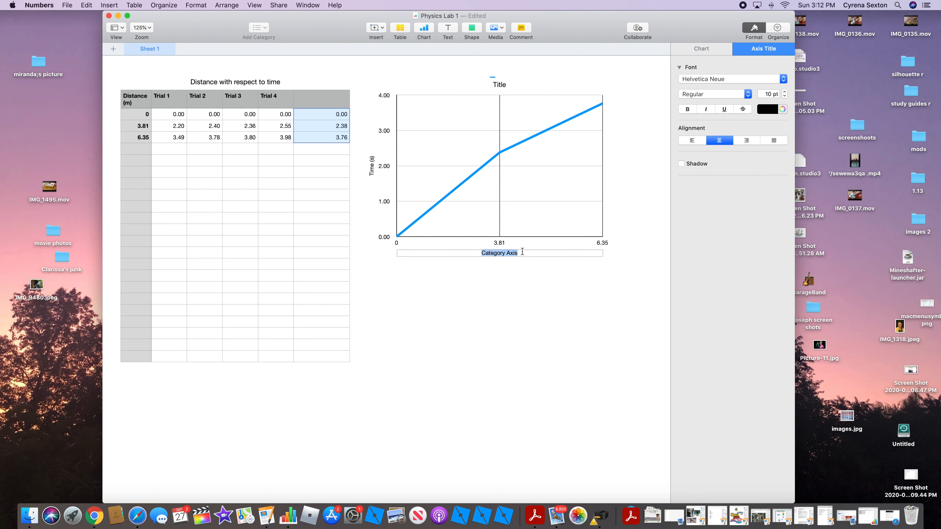
left_click_drag(522, 253, 463, 251)
type("Distance (m)")
- Add a Linear trendline to the chart's data series
left_click(567, 164)
left_click(748, 49)
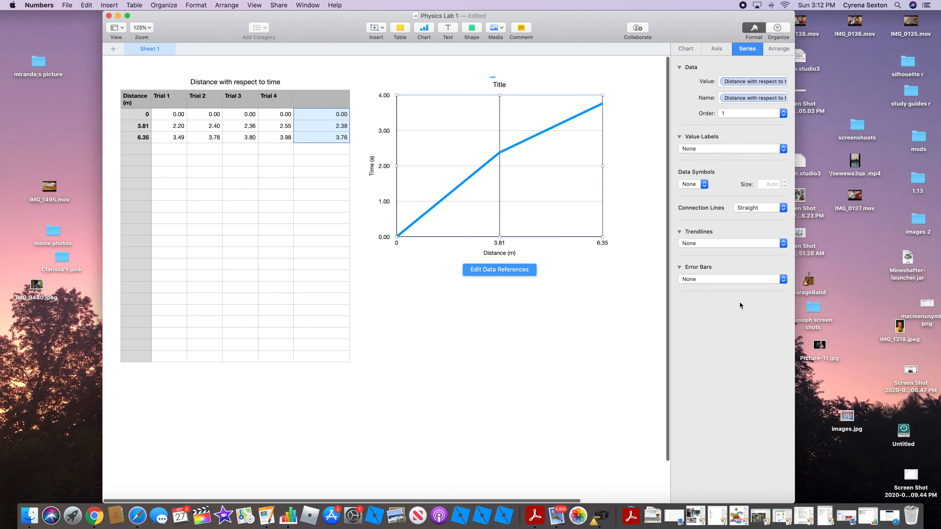
left_click(782, 244)
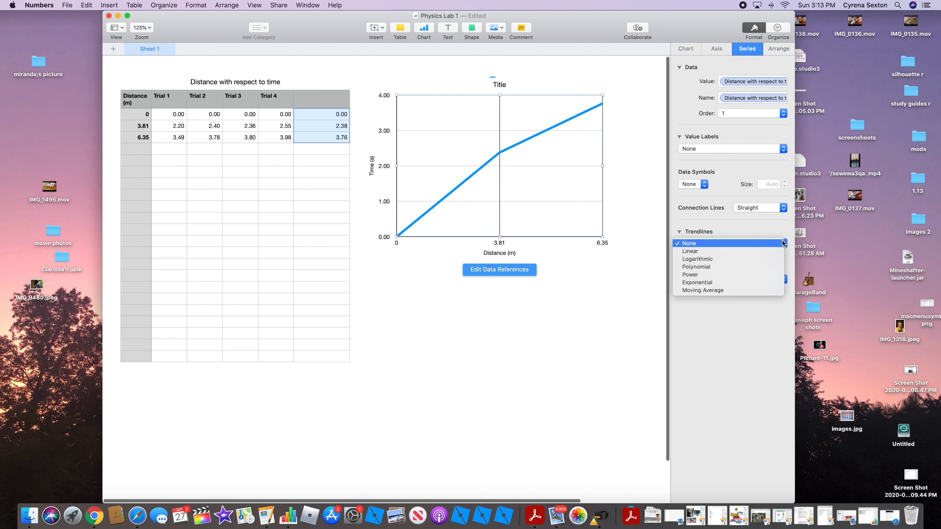
left_click(774, 251)
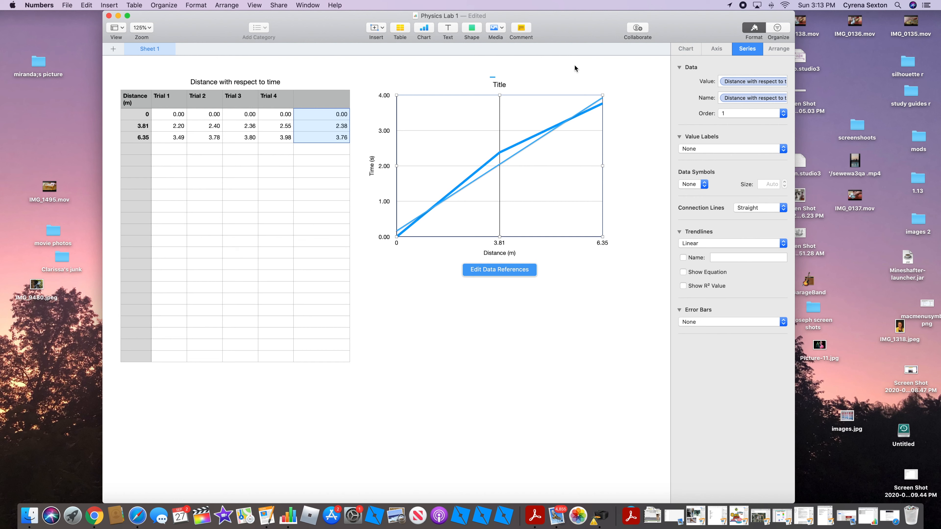
- Replace the chart's placeholder title with "Time v Distance"
left_click(499, 84)
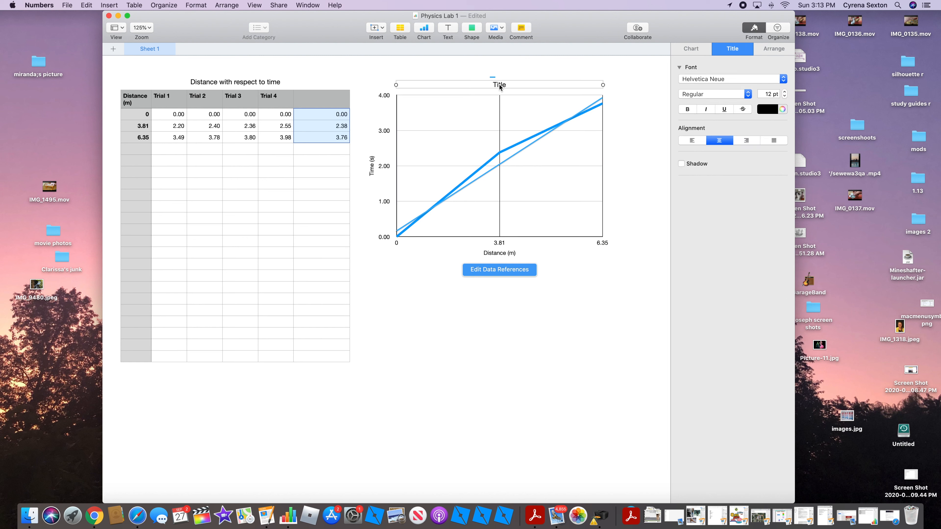
double_click(499, 85)
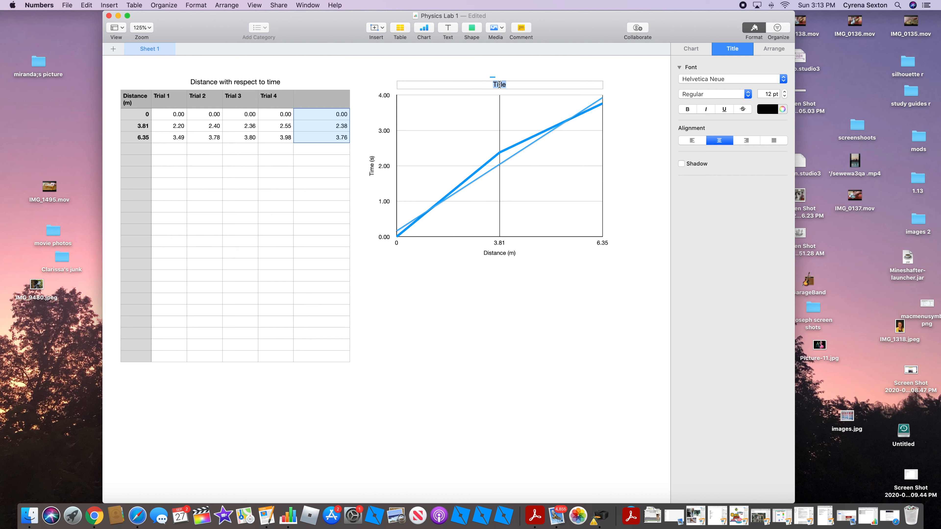
type("Distance with")
key("BackSpace")
key("BackSpace")
key("BackSpace")
key("BackSpace")
type("V.")
key("BackSpace")
key("BackSpace")
key("BackSpace")
key("BackSpace")
key("BackSpace")
key("BackSpace")
key("BackSpace")
key("BackSpace")
key("BackSpace")
key("BackSpace")
key("BackSpace")
key("BackSpace")
type("Time v Distance")
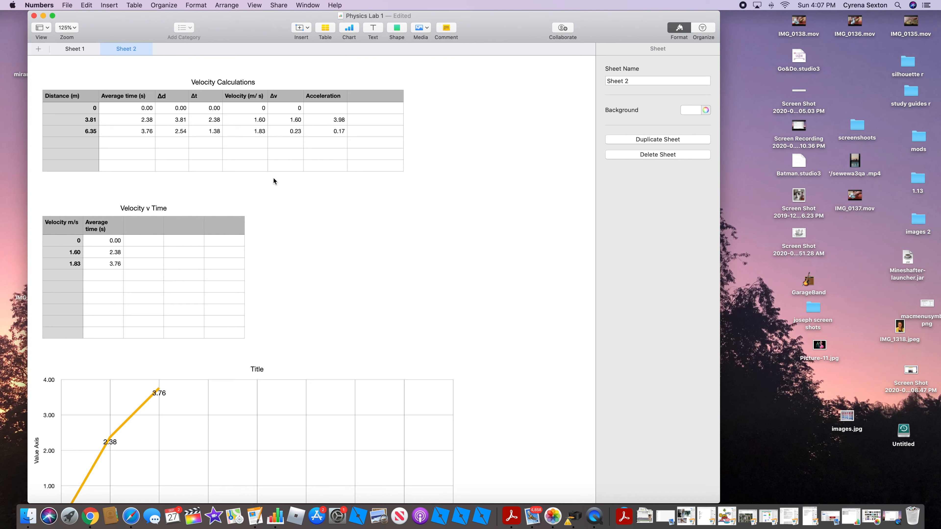
- Add a new sheet after Sheet 2 and title its table "Velocity Calculations"
scroll(274, 181, "down", 5)
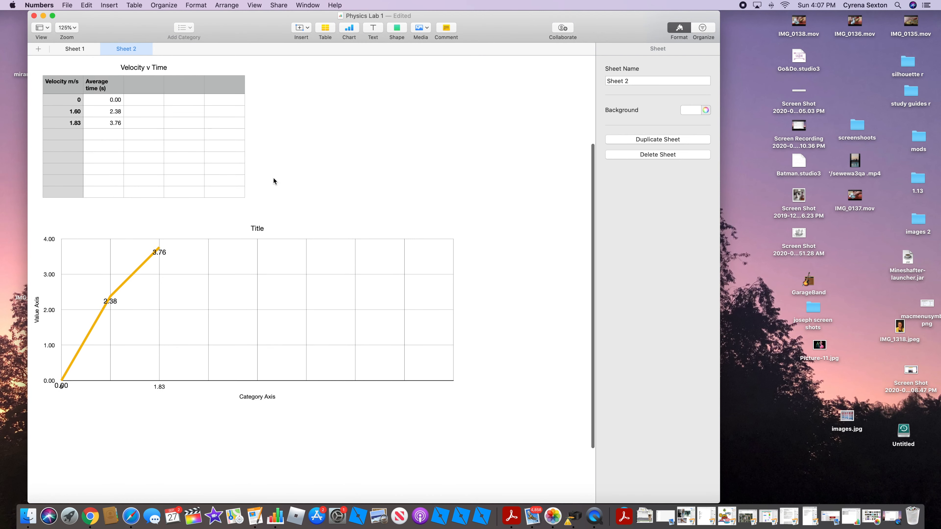
scroll(273, 180, "up", 5)
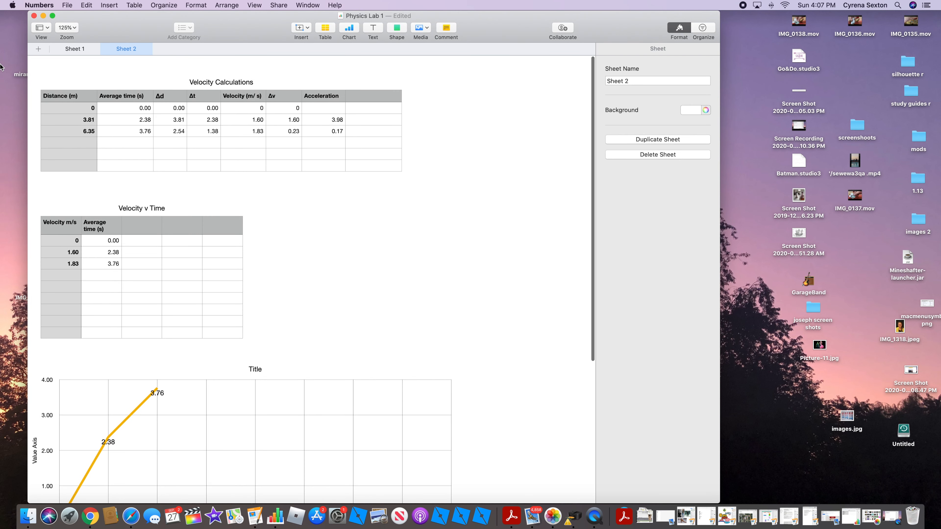
left_click(38, 50)
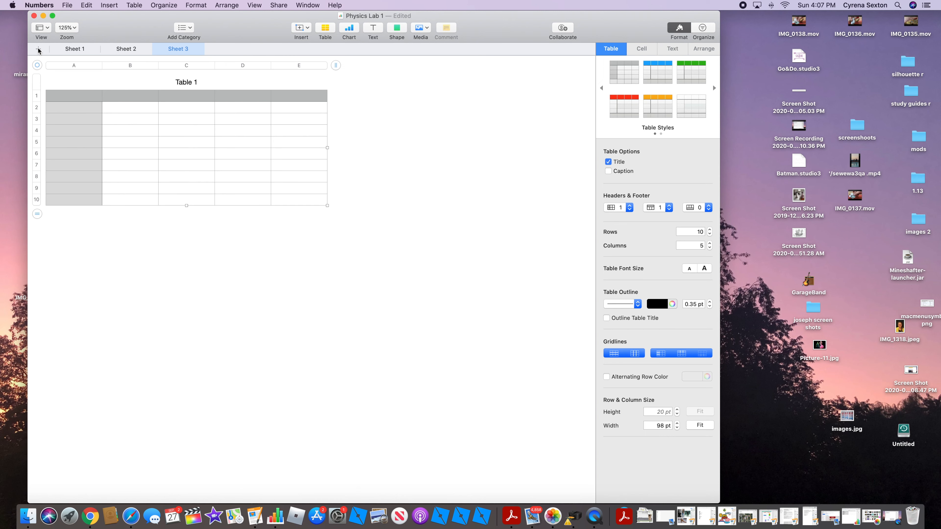
left_click(186, 83)
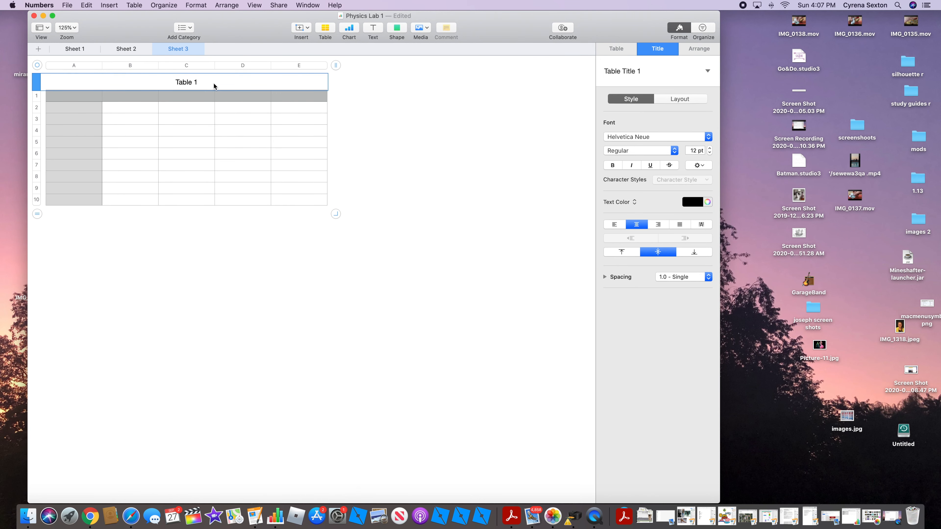
left_click(189, 81)
left_click_drag(205, 83, 177, 82)
type("Veloc")
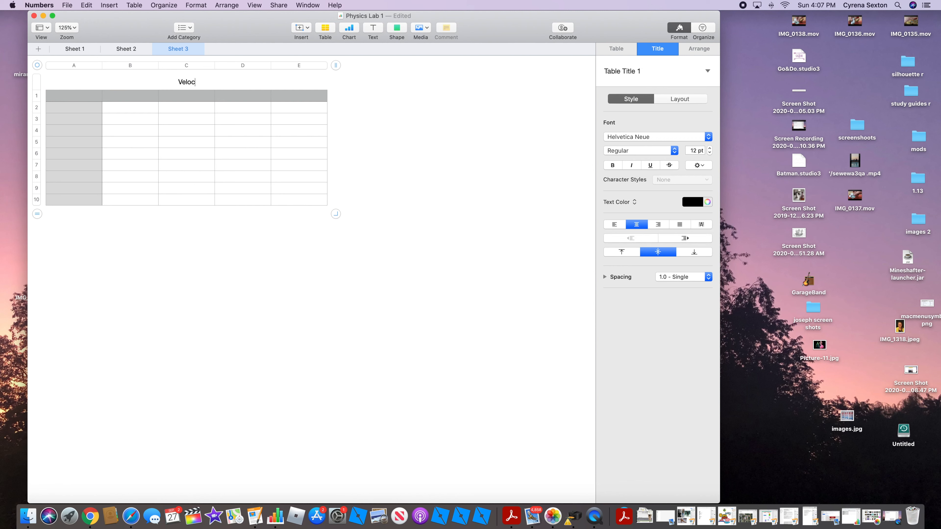
type("ity Calculations")
- On Sheet 1, label the header of the averages column F "Time (s)"
left_click(82, 49)
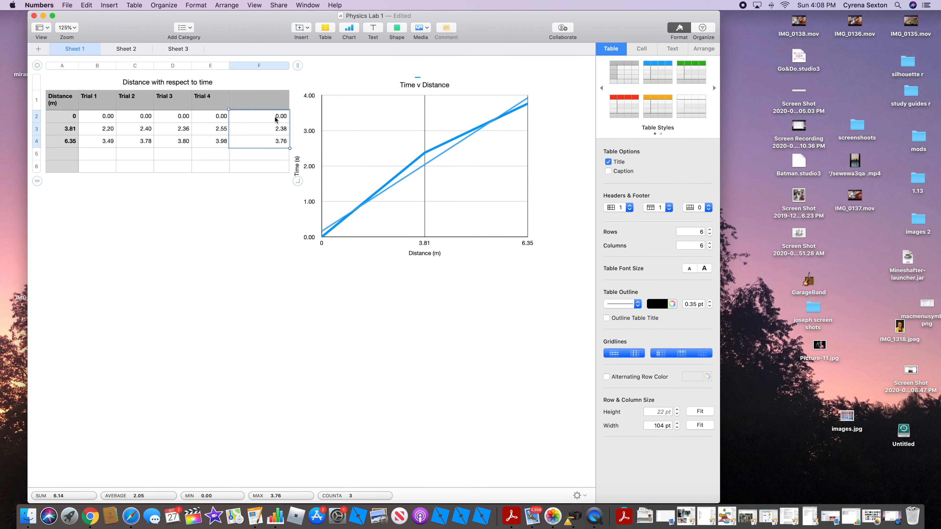
double_click(248, 104)
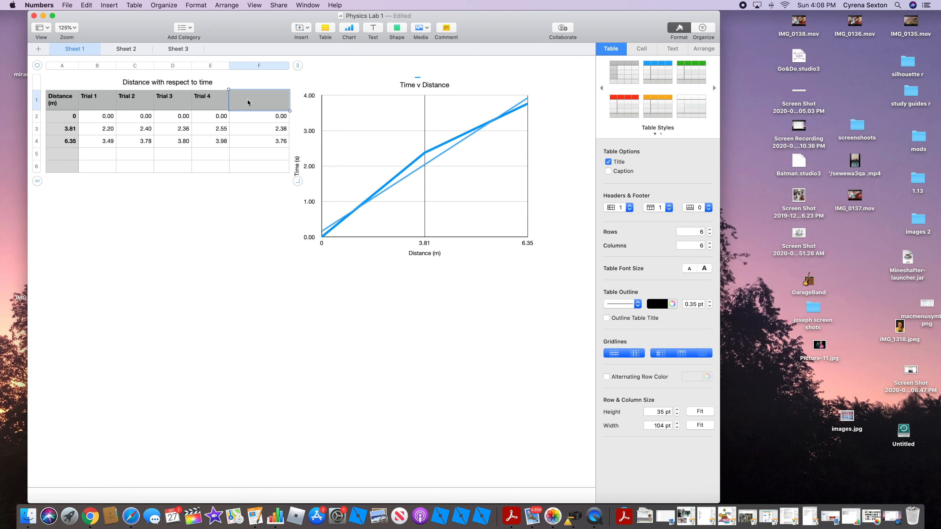
type("Time (")
left_click(238, 275)
- Copy the Time (s) column, F1 to F4, from Sheet 1 and paste its formula results into column A of the Sheet 3 table
left_click(269, 104)
left_click_drag(290, 111, 291, 144)
key("super+c")
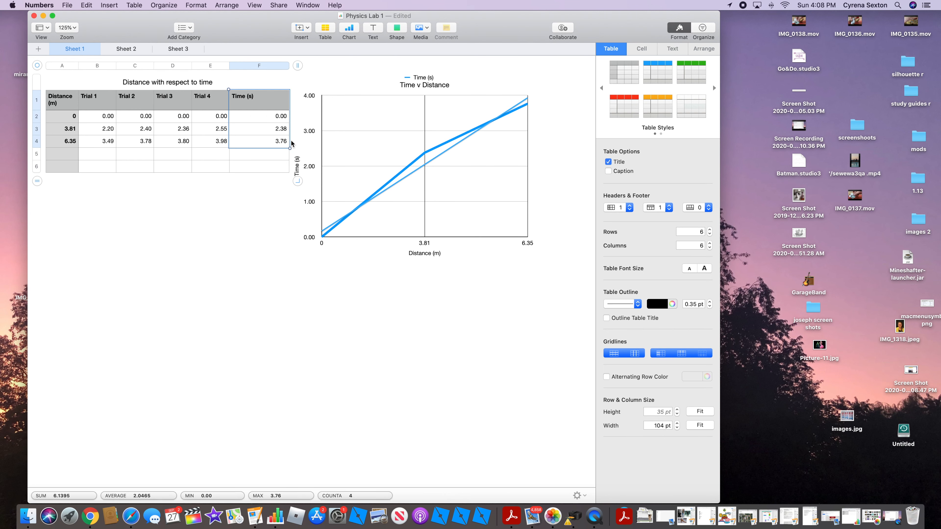
left_click(180, 49)
left_click(90, 96)
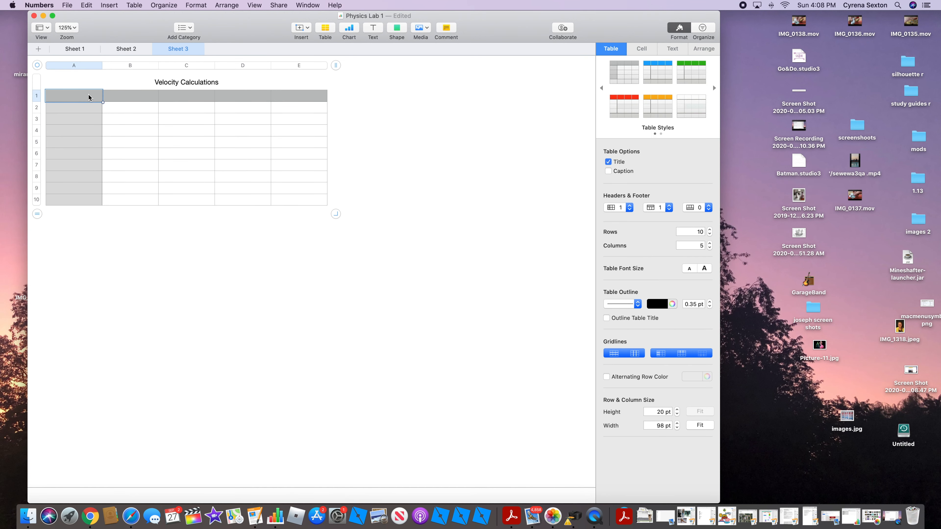
left_click(86, 5)
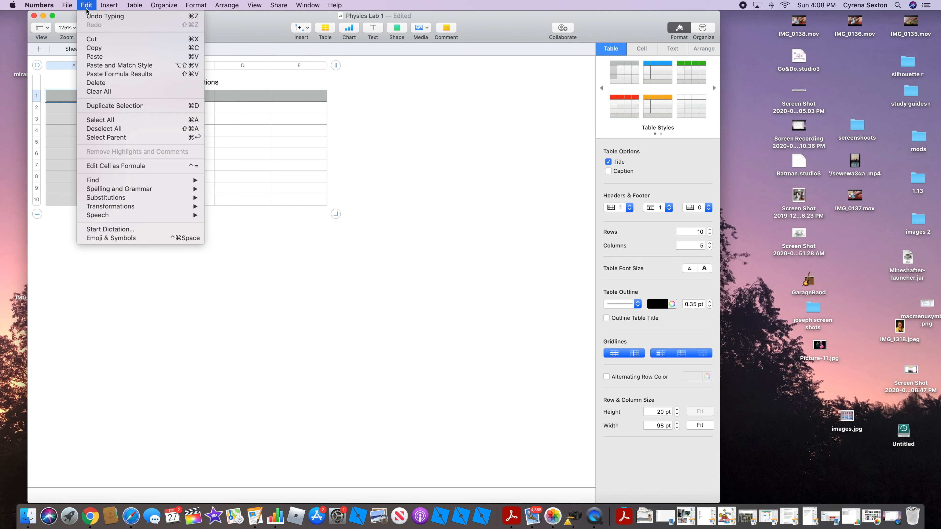
left_click(101, 73)
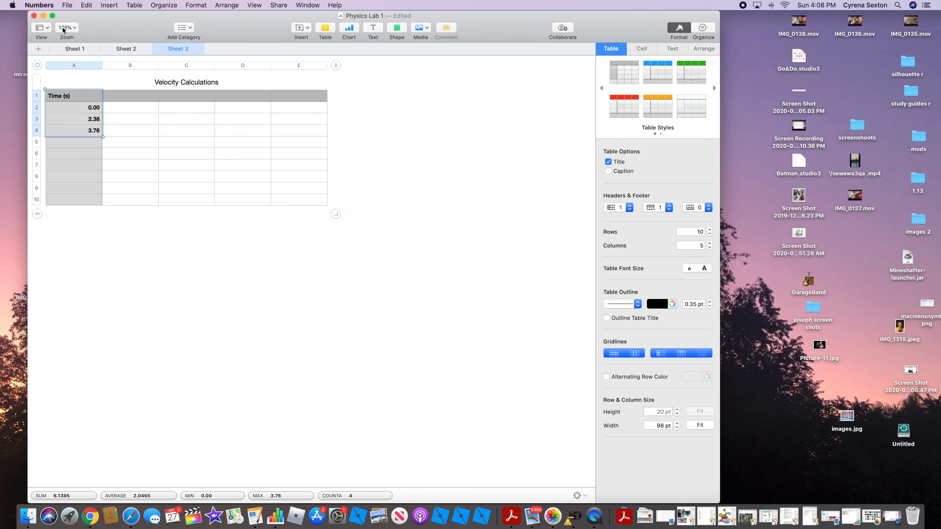
- Copy the Distance (m) column, A1 to A4, from Sheet 1 into column B of the Velocity Calculations table on Sheet 3
left_click(68, 49)
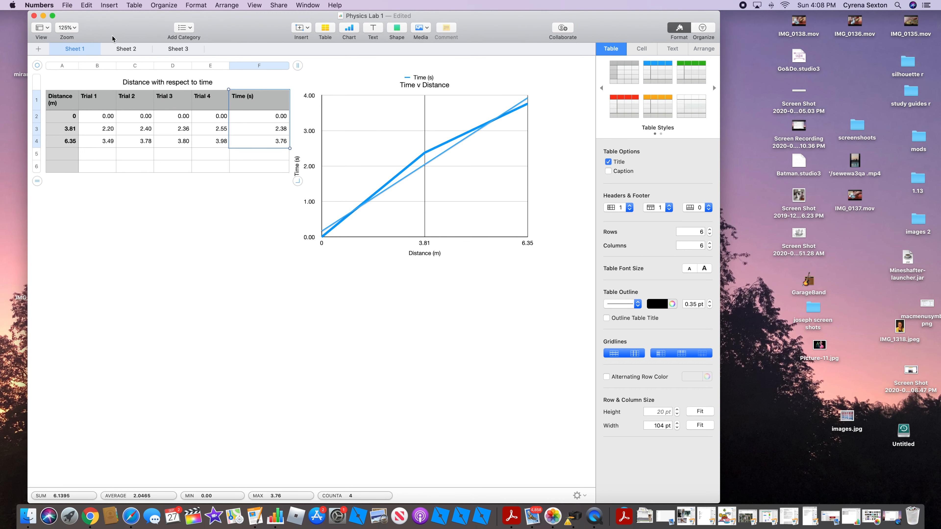
left_click(134, 49)
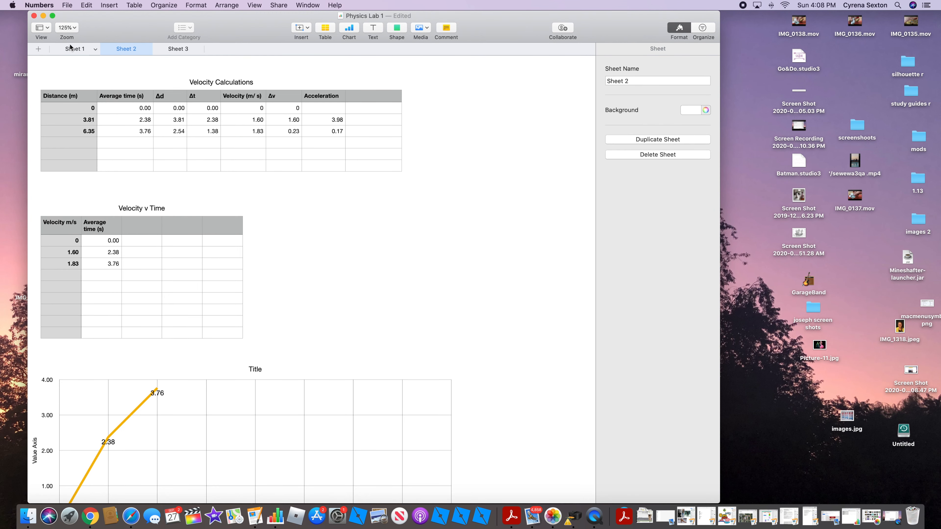
left_click(74, 48)
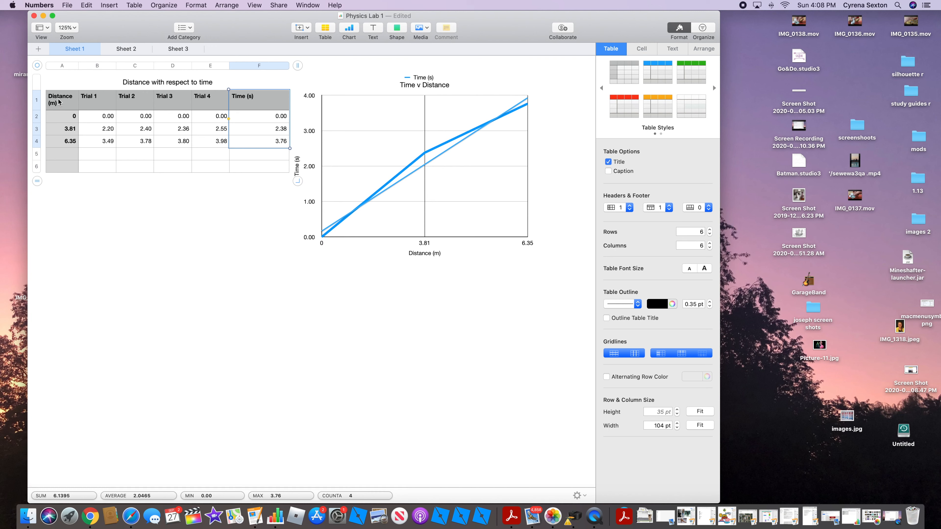
left_click_drag(69, 99, 78, 151)
key("super+c")
left_click(72, 94)
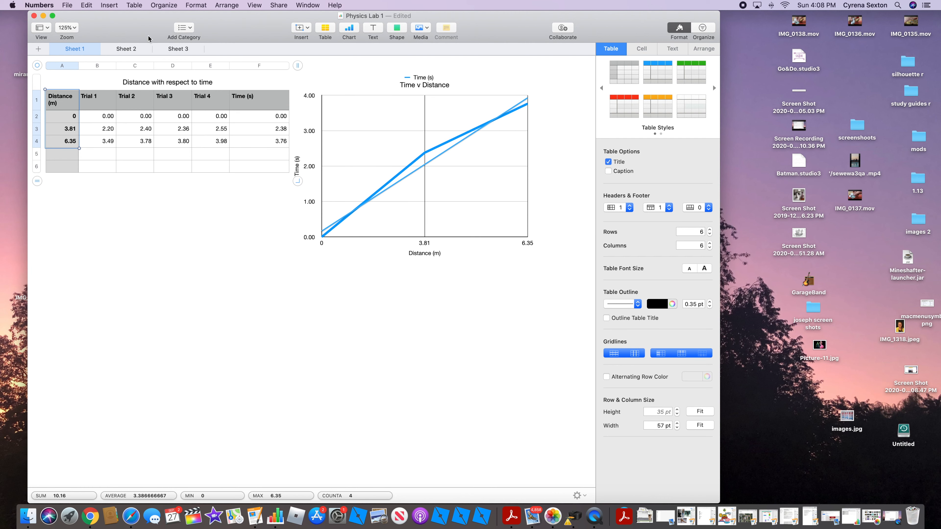
left_click(181, 49)
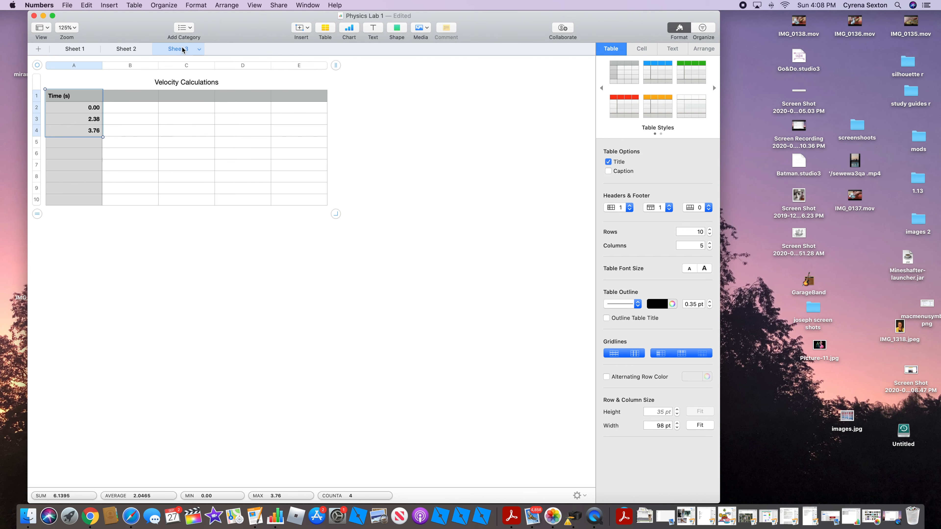
left_click(139, 93)
key("super+v")
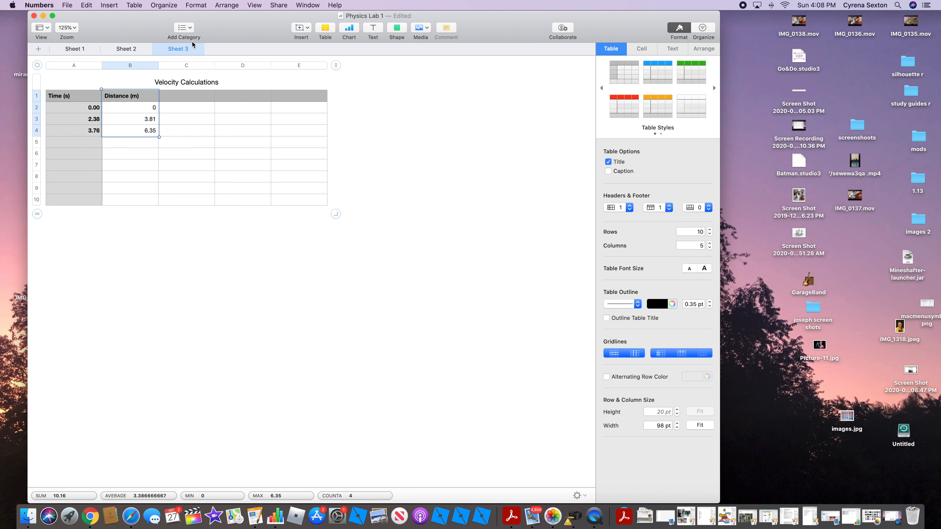
- Label the headers of columns C and D "Δd" and "Δt"
left_click(190, 99)
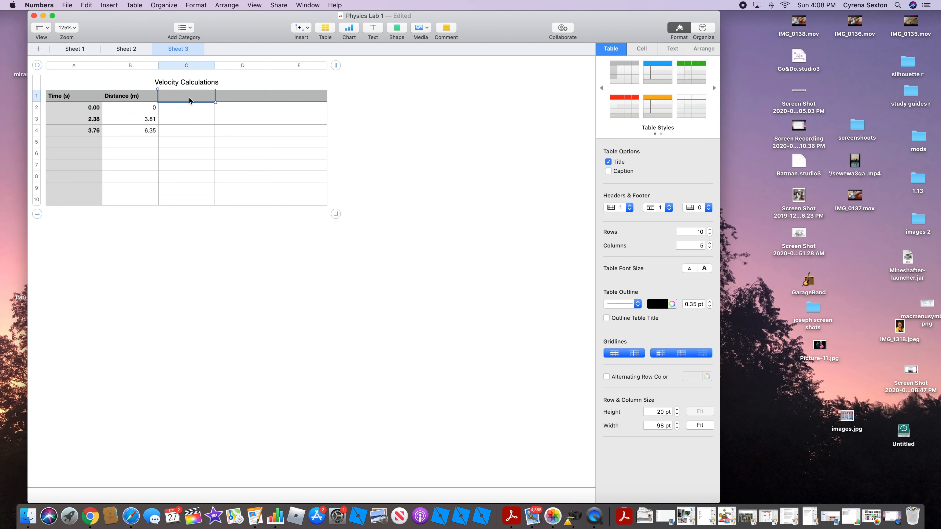
type("Δd")
left_click(246, 97)
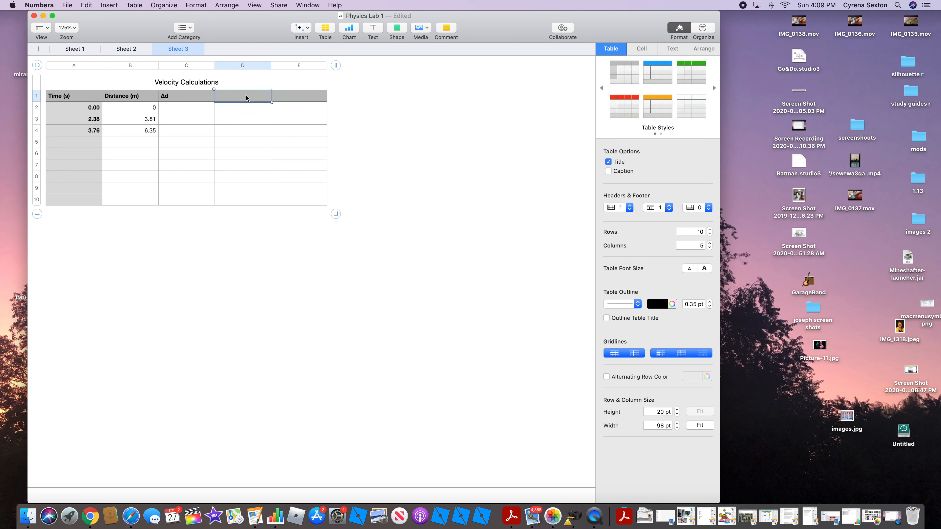
type("t")
key("BackSpace")
type("Δt")
- Calculate Δd in C3 as distance B3 minus B2, and fill the formula down to C4
left_click(180, 107)
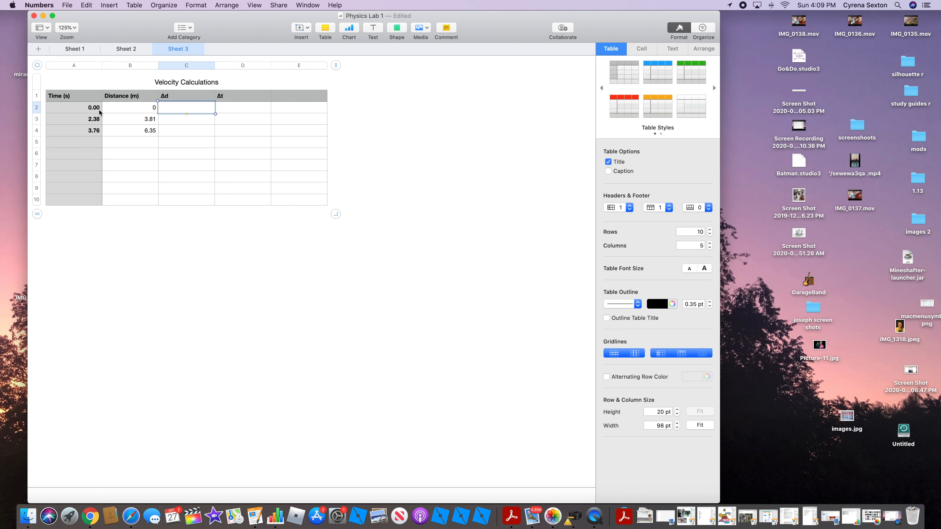
left_click(184, 121)
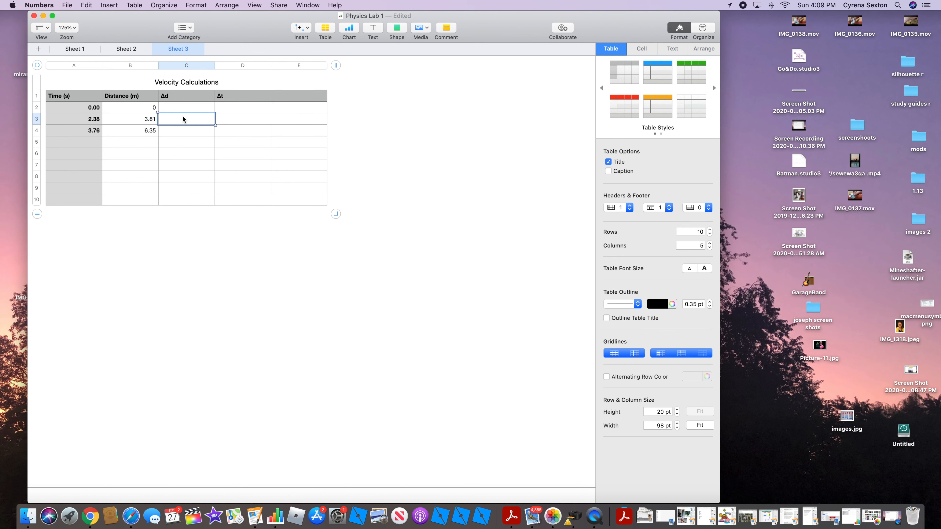
key("equal")
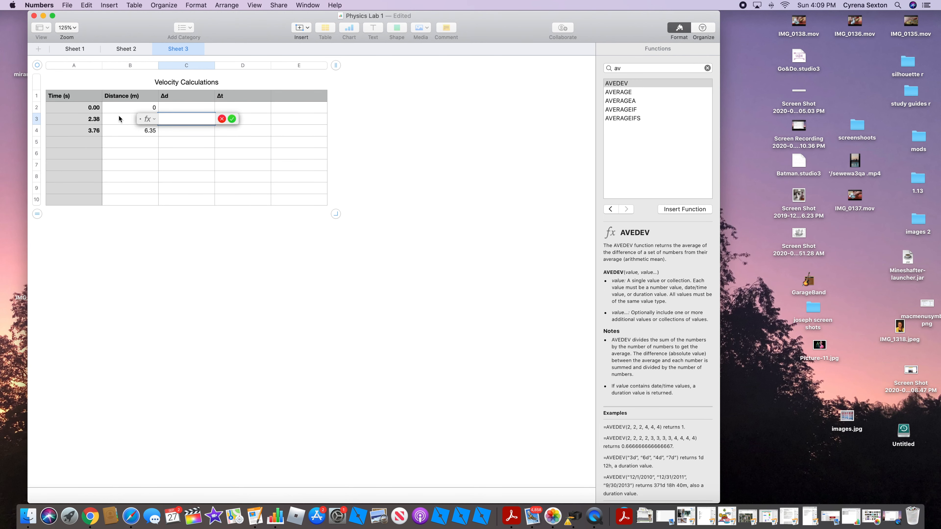
left_click(118, 118)
type("-")
left_click(115, 107)
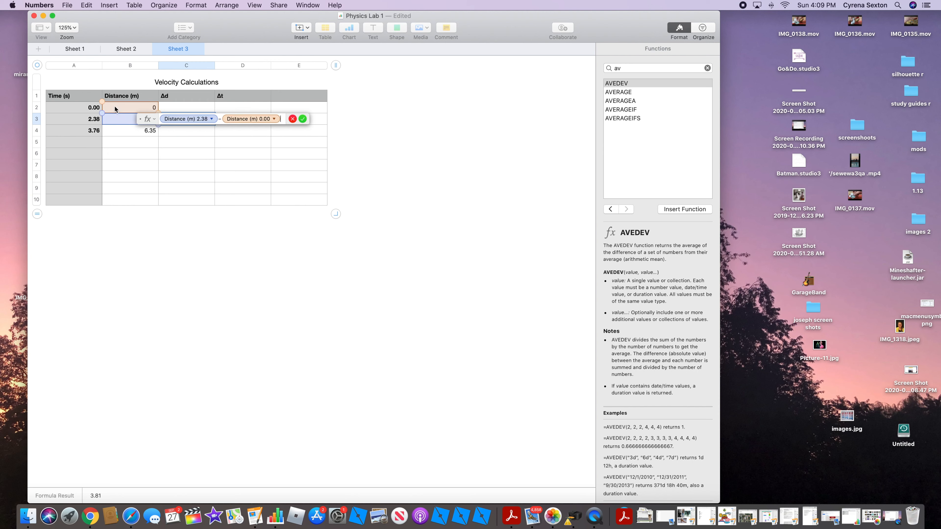
key("Return")
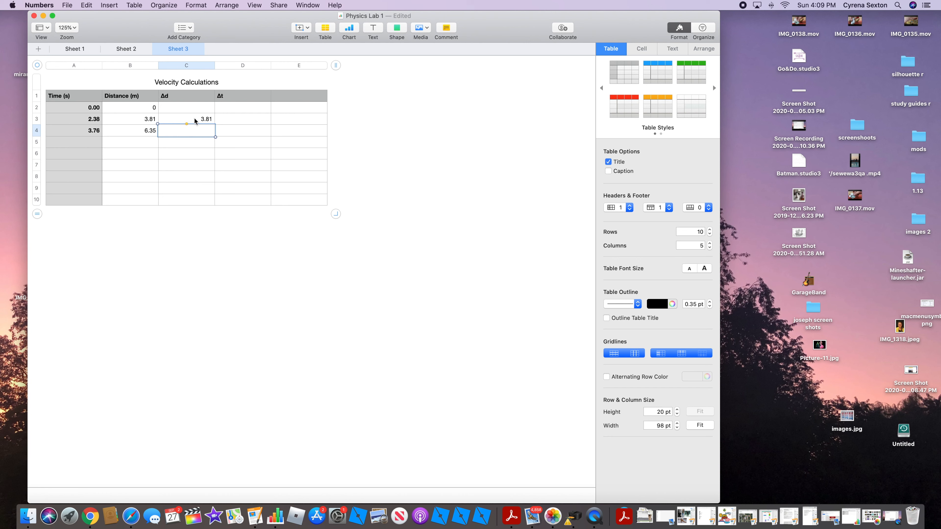
left_click(186, 122)
left_click_drag(186, 126, 186, 135)
- Calculate Δt in D3 as time A3 minus A2, and fill the formula down to D4
left_click(248, 118)
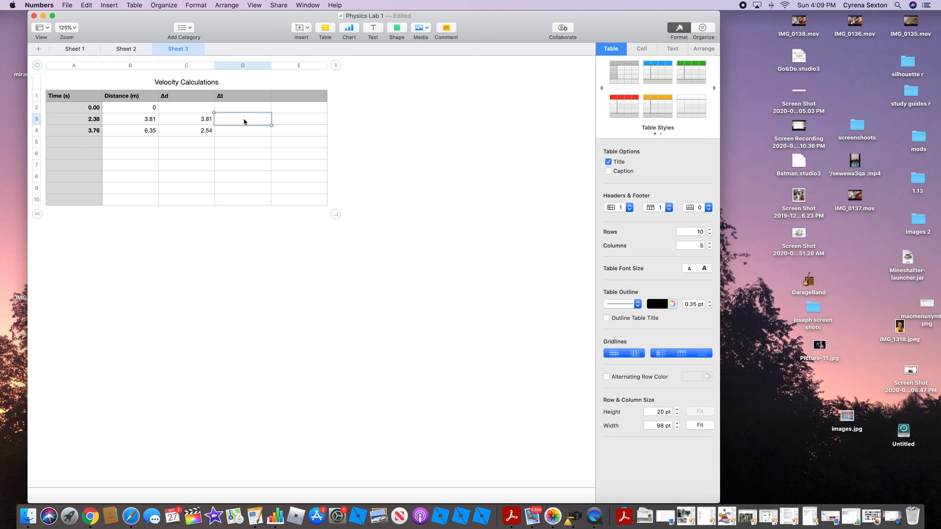
type("=")
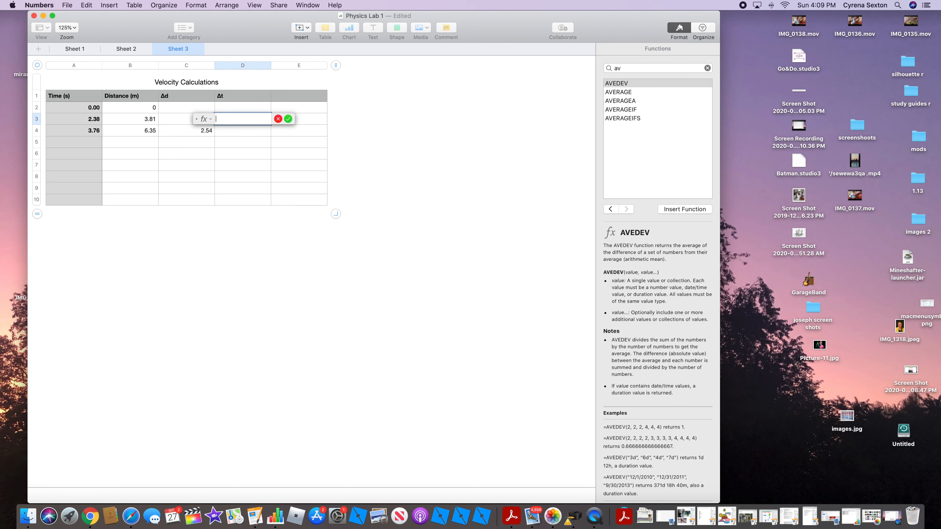
left_click(85, 112)
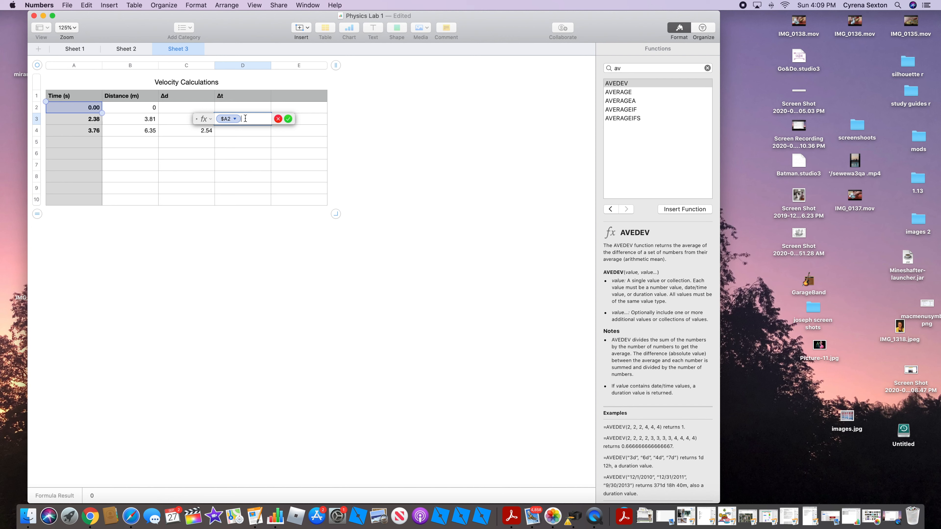
left_click(226, 119)
left_click(77, 120)
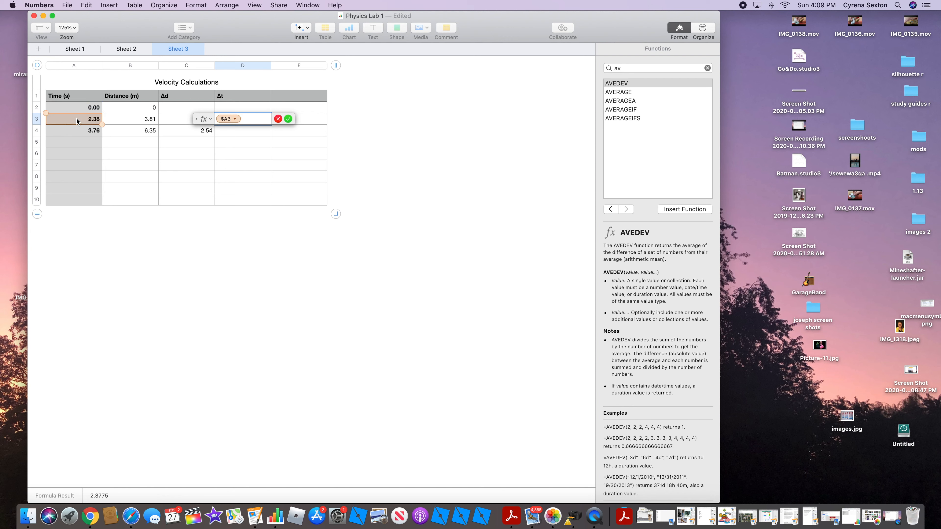
type("-")
left_click(80, 107)
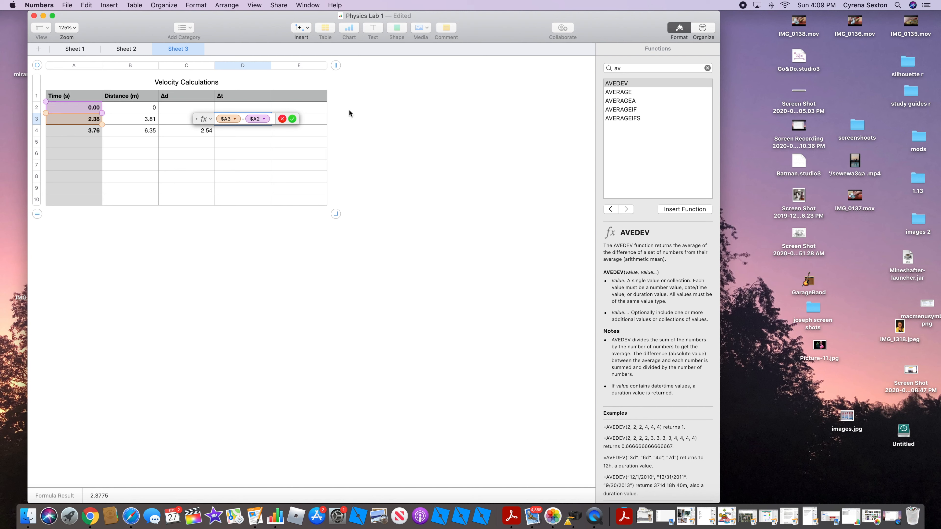
left_click(292, 119)
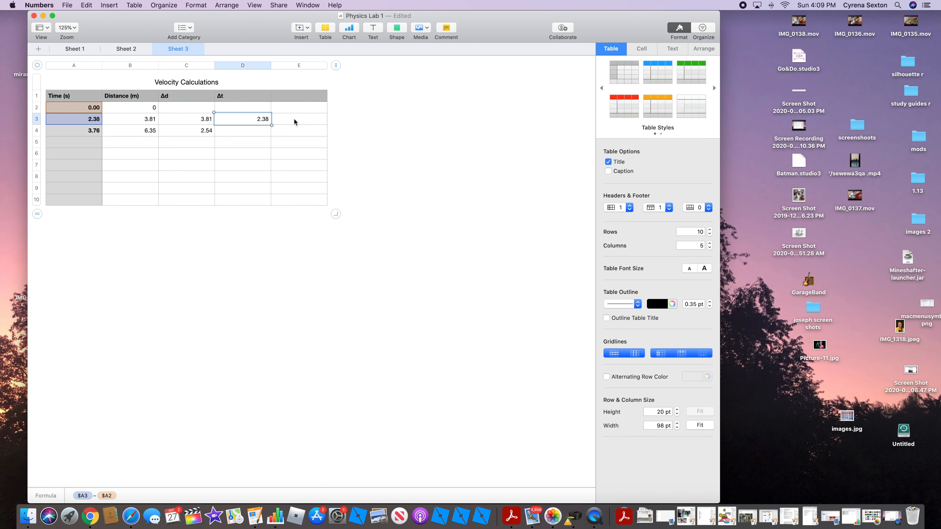
mouse_move(248, 128)
left_click_drag(242, 125, 242, 134)
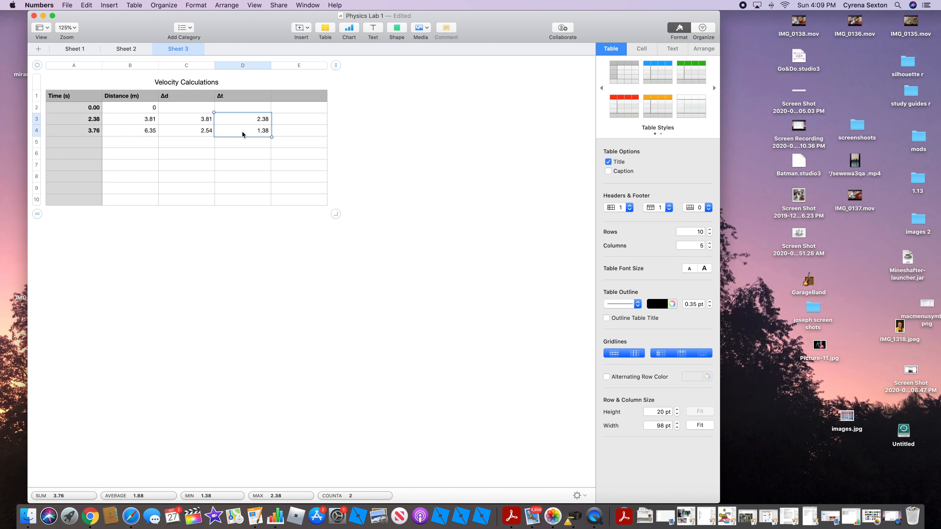
left_click(255, 131)
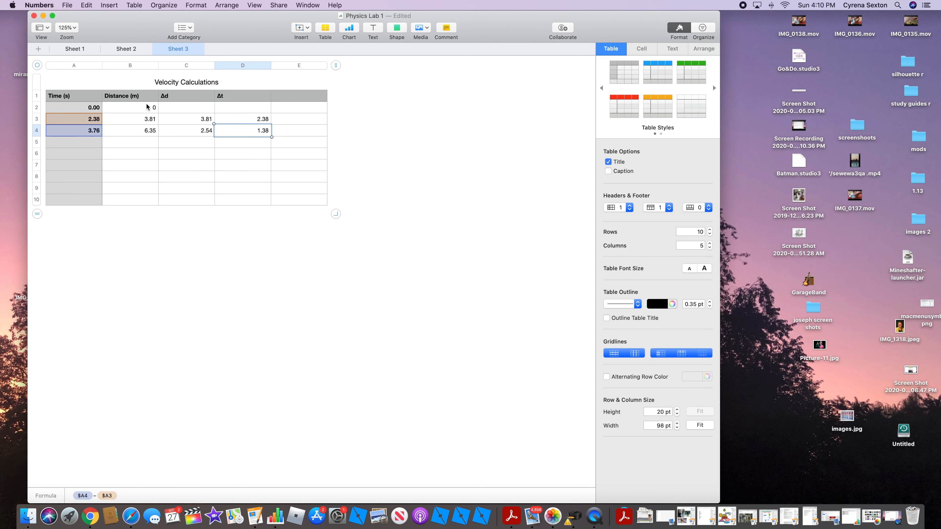
- Label the header of column E "Velocity (m/s)" and enter 0 as the first velocity in E2
left_click(292, 99)
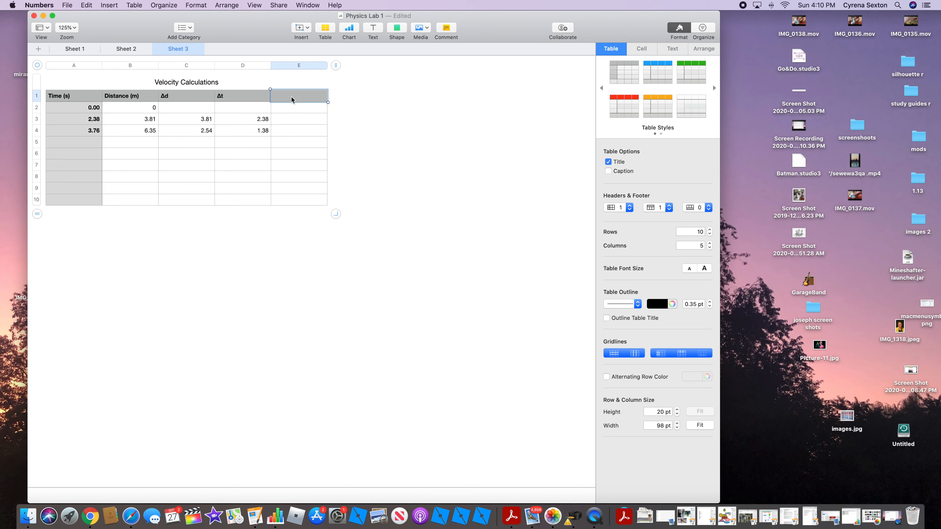
type("Velocity")
type("(m/s)")
left_click(304, 118)
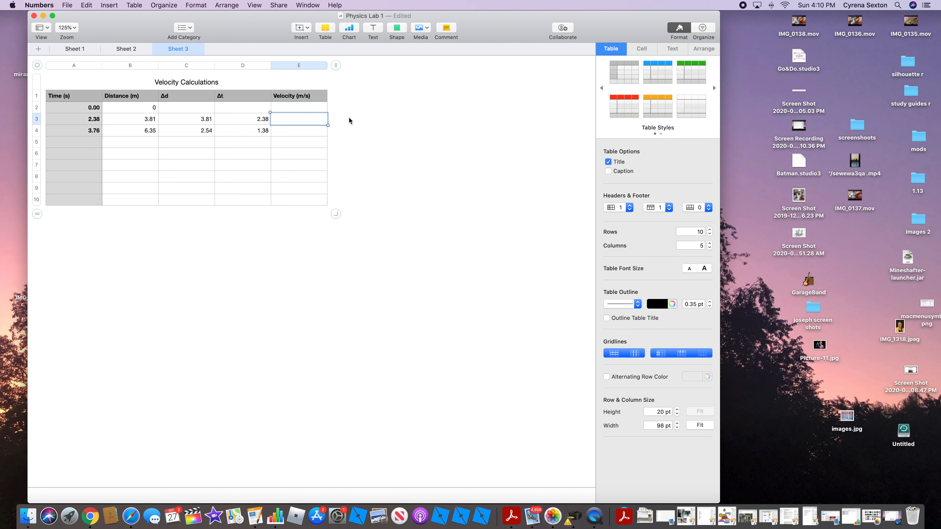
left_click(315, 104)
type("0")
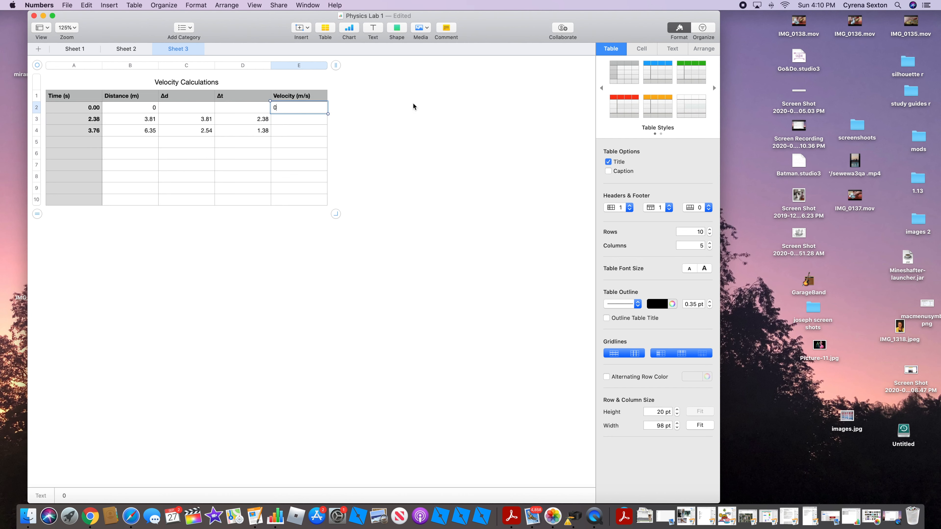
- Calculate the velocity in E3 as Δd C3 divided by Δt D3, and fill the formula down to E4
left_click(188, 112)
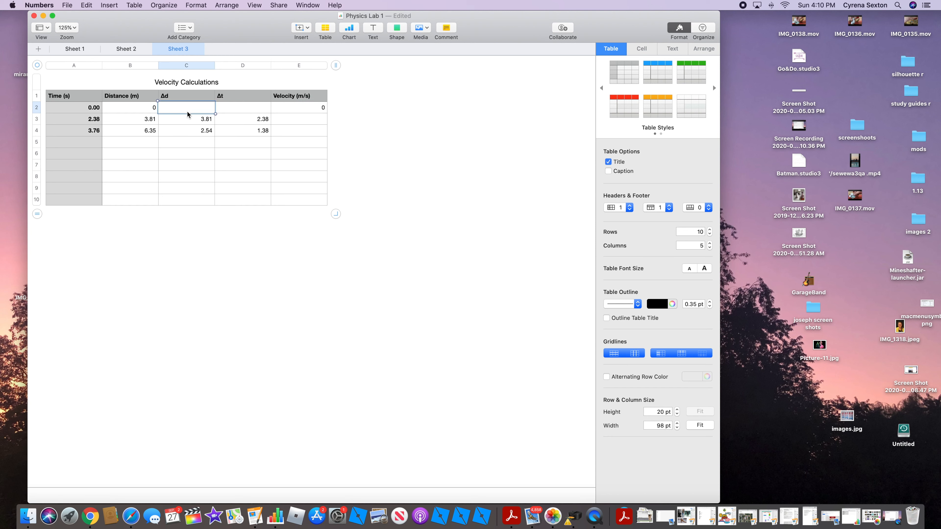
left_click(312, 123)
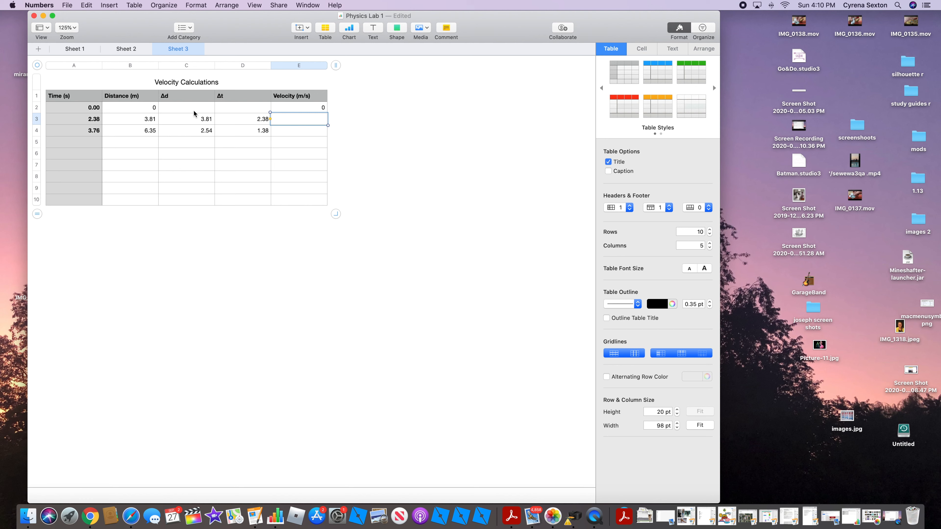
type("=")
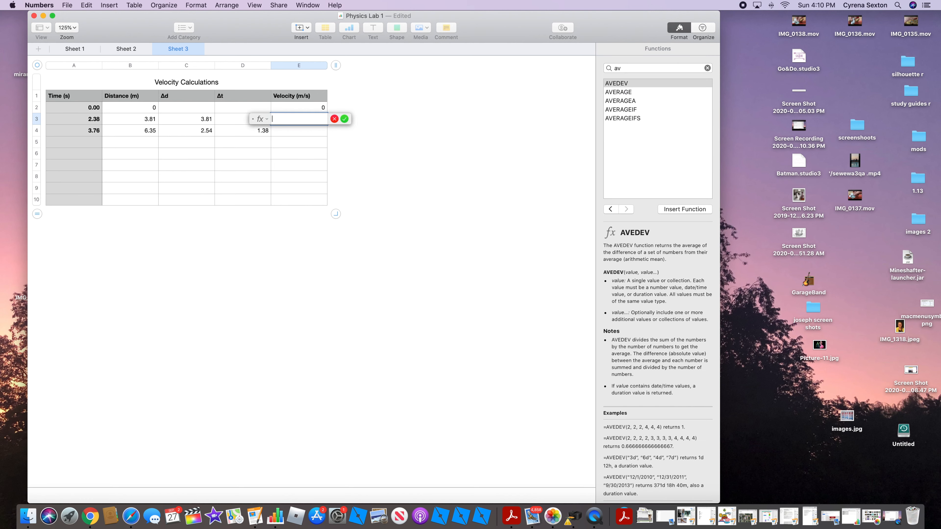
left_click(203, 119)
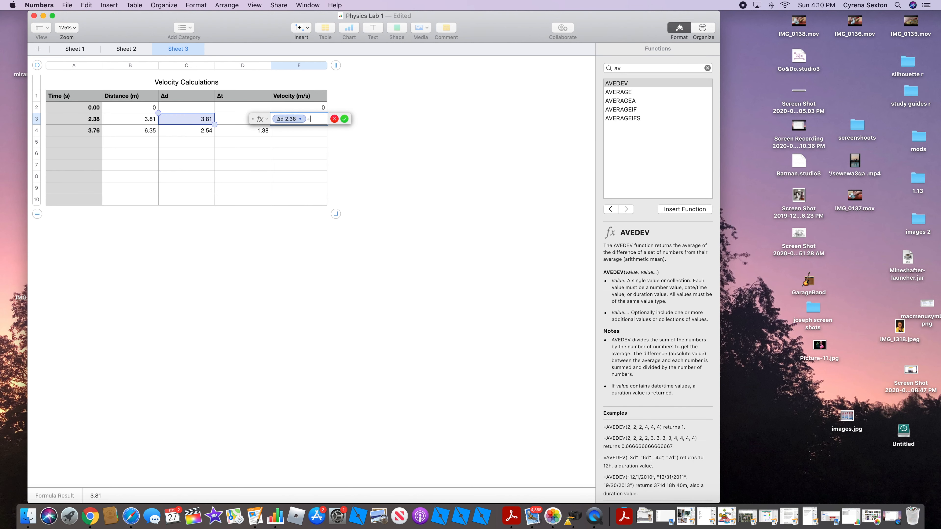
left_click(243, 121)
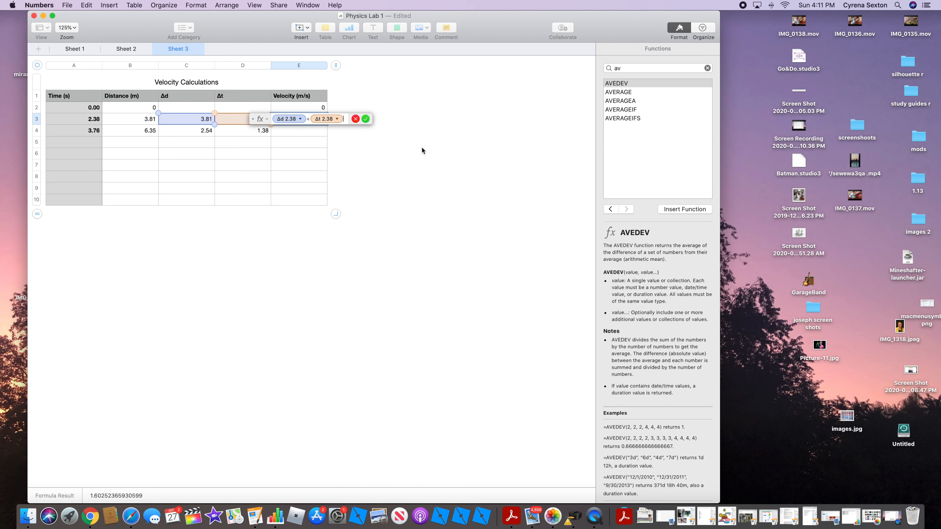
left_click(369, 120)
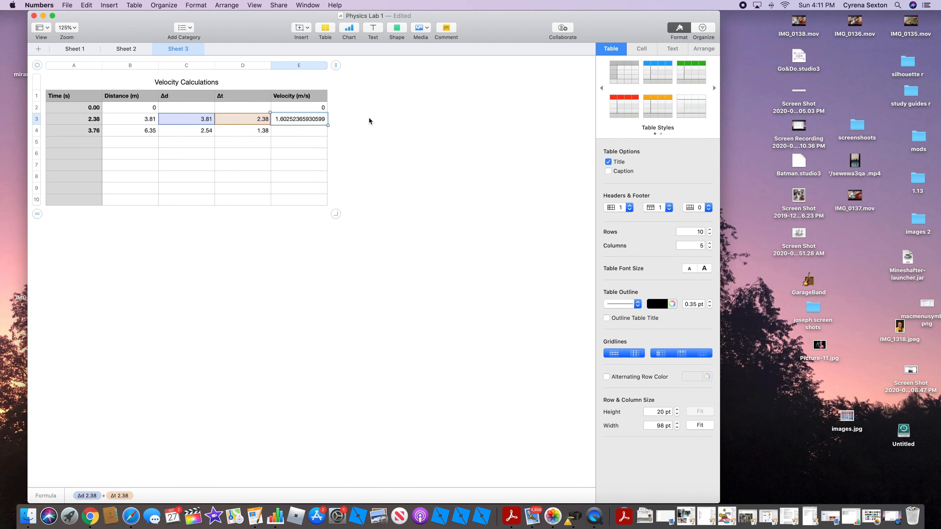
left_click(289, 130)
left_click(289, 121)
left_click_drag(298, 125, 300, 138)
- Format the Velocity (m/s) column as Number with 2 decimals
left_click(295, 66)
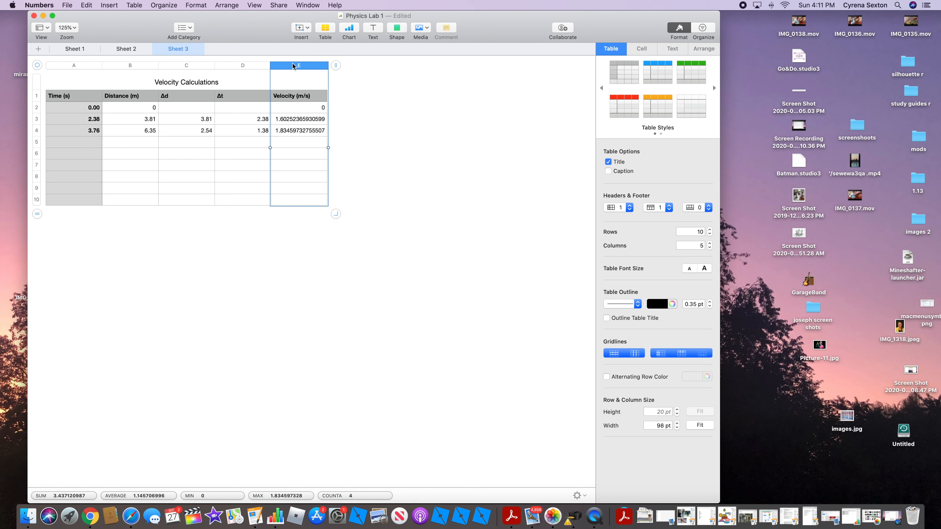
left_click(645, 49)
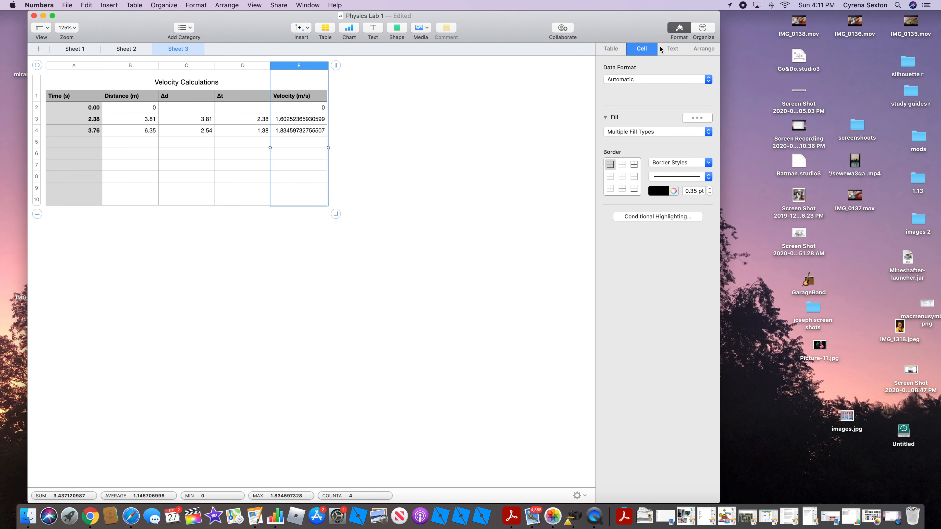
left_click(710, 81)
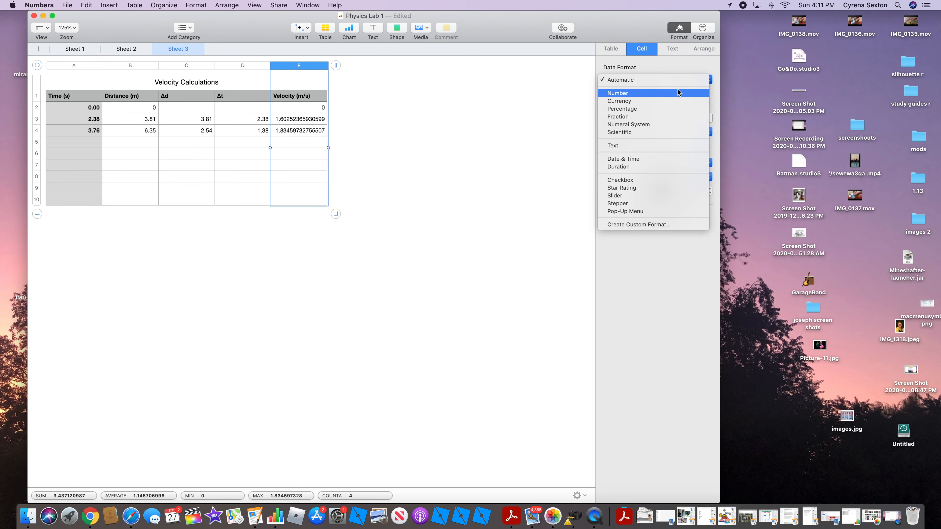
left_click(687, 92)
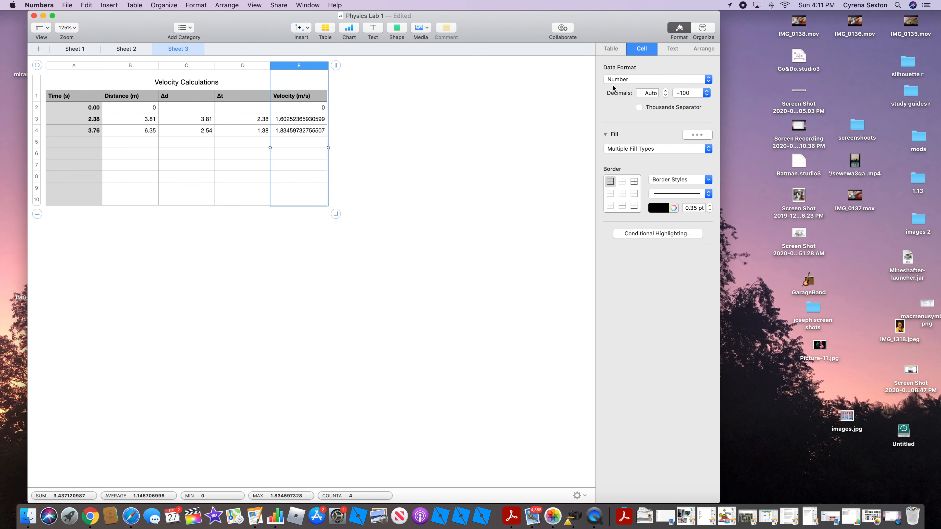
left_click(666, 95)
left_click(666, 97)
left_click(666, 92)
left_click(666, 92)
left_click(666, 92)
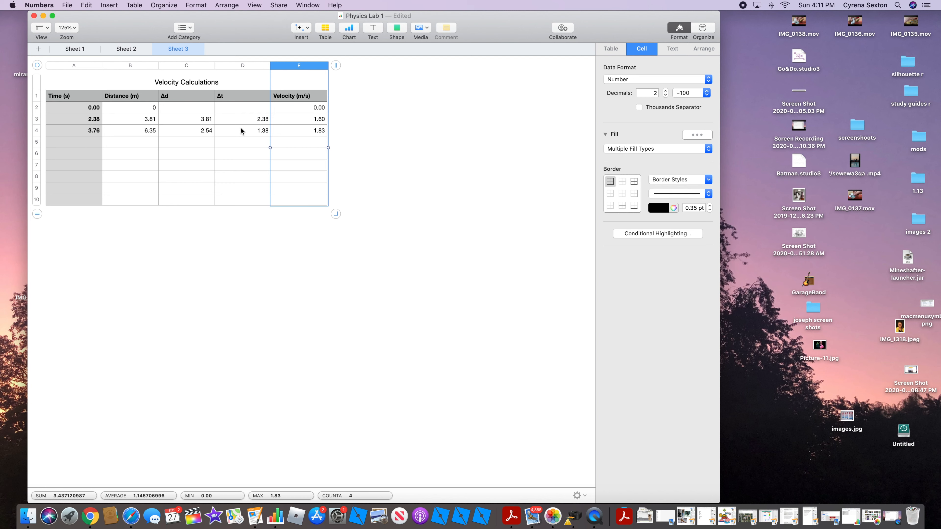
left_click(407, 186)
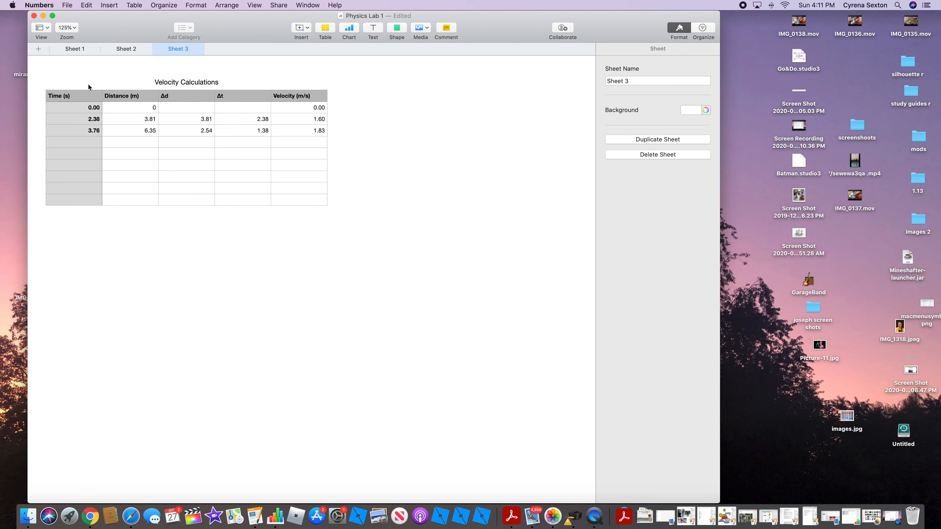
- Enter 0 as the first Δd value in C2 and the first Δt value in D2
left_click(182, 107)
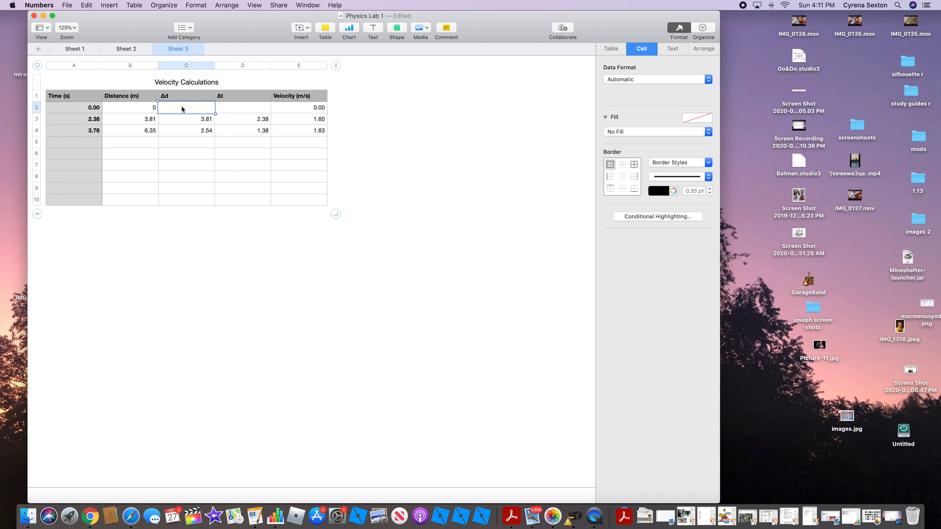
type("0")
left_click(266, 110)
type("0")
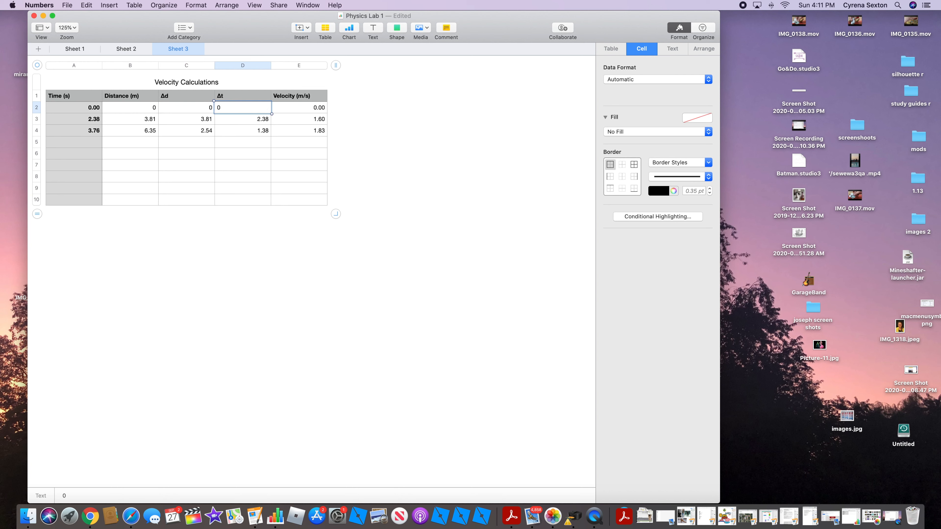
left_click(417, 148)
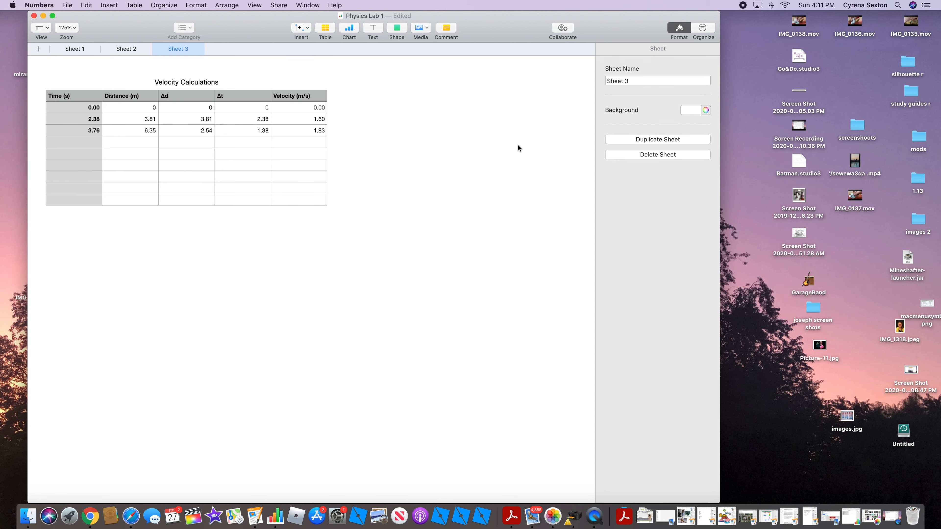
- Shrink the Velocity Calculations table to four rows by removing the empty rows beneath the data
left_click(301, 175)
left_click(310, 246)
left_click(319, 203)
left_click_drag(337, 214, 354, 154)
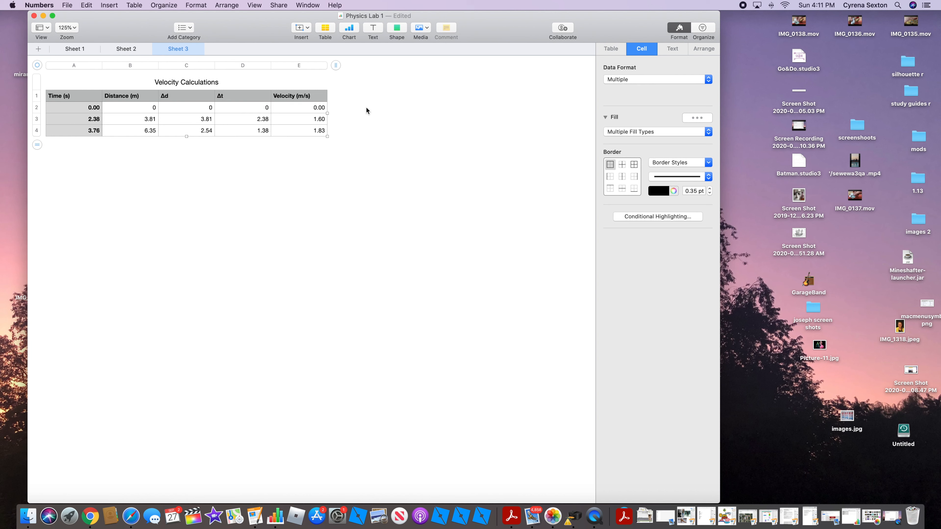
left_click(342, 105)
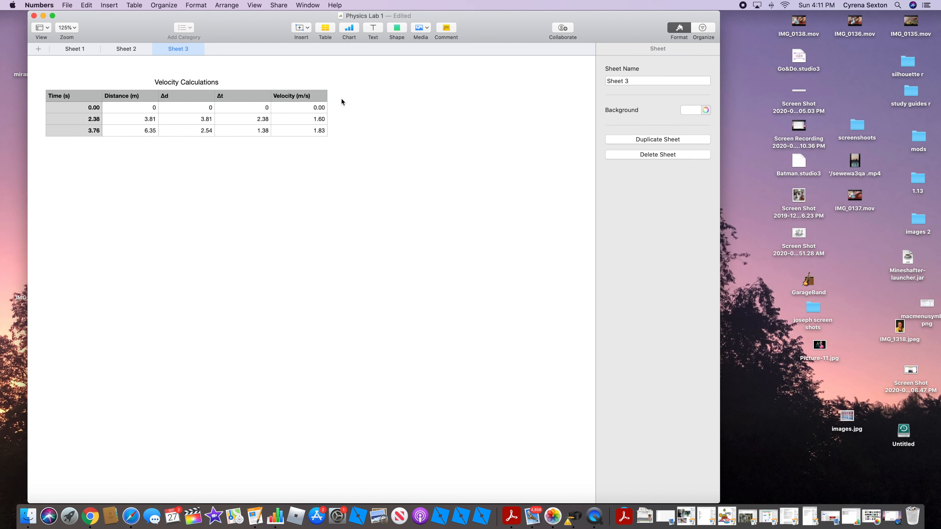
- Insert a new table with a header row and header column below Velocity Calculations, and title it "Velocity v Time"
left_click(325, 28)
left_click(298, 56)
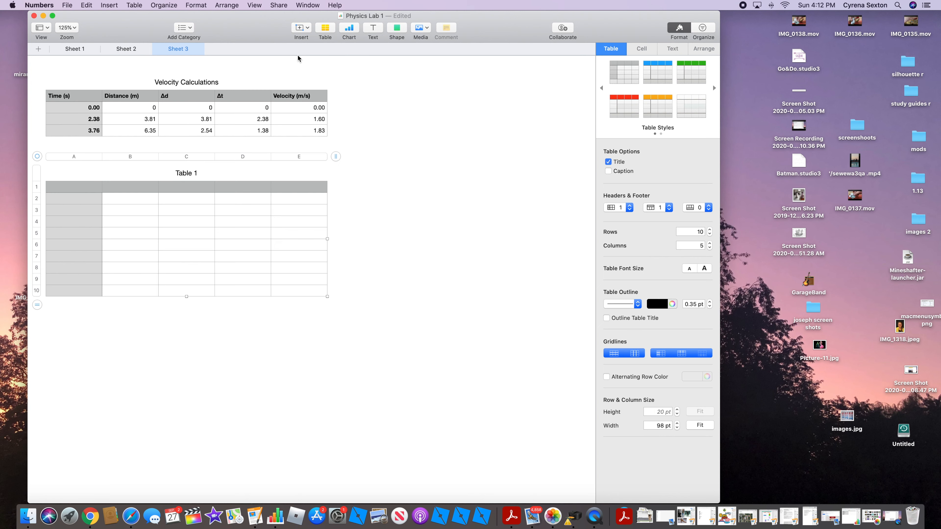
left_click_drag(327, 296, 312, 261)
key("super+z")
left_click(187, 175)
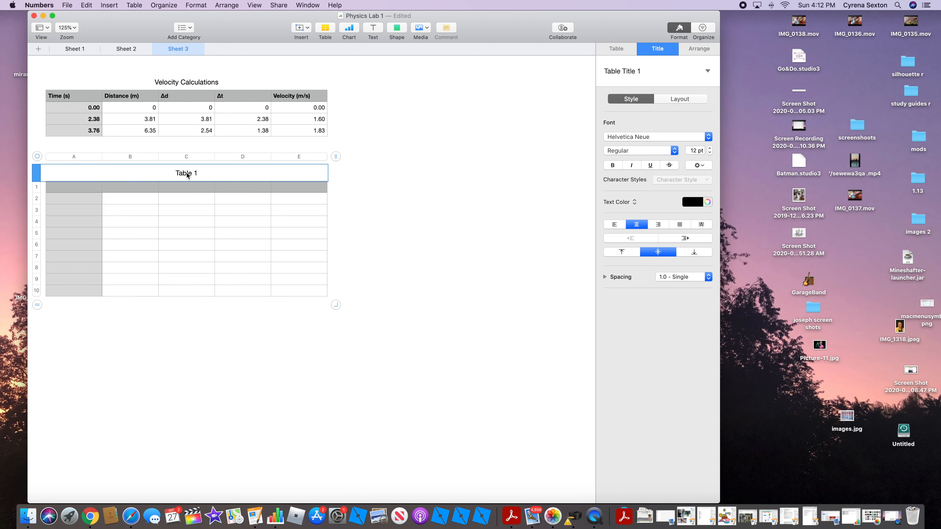
type("Veloc")
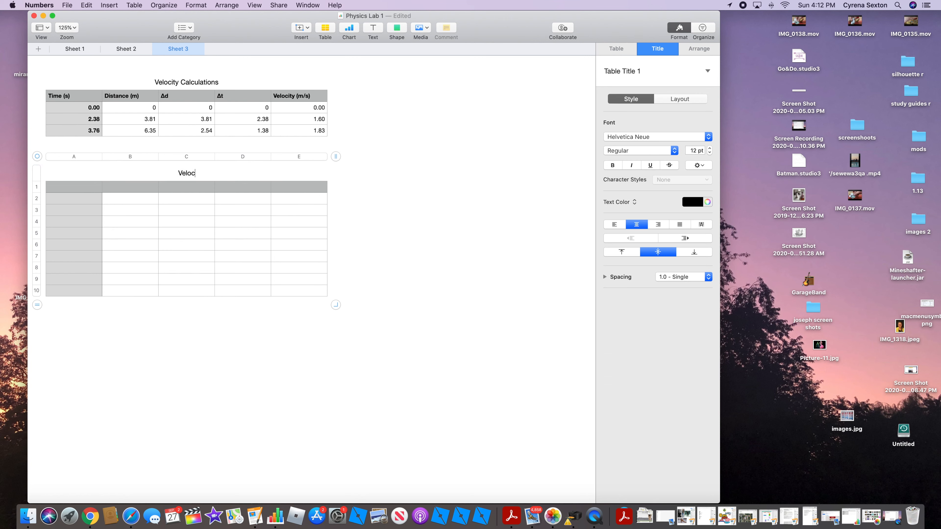
type("ity v Time")
- Copy the velocity header and values E1:E4 and paste them as formula results into column A of the Velocity v Time table, starting at A1
left_click(310, 102)
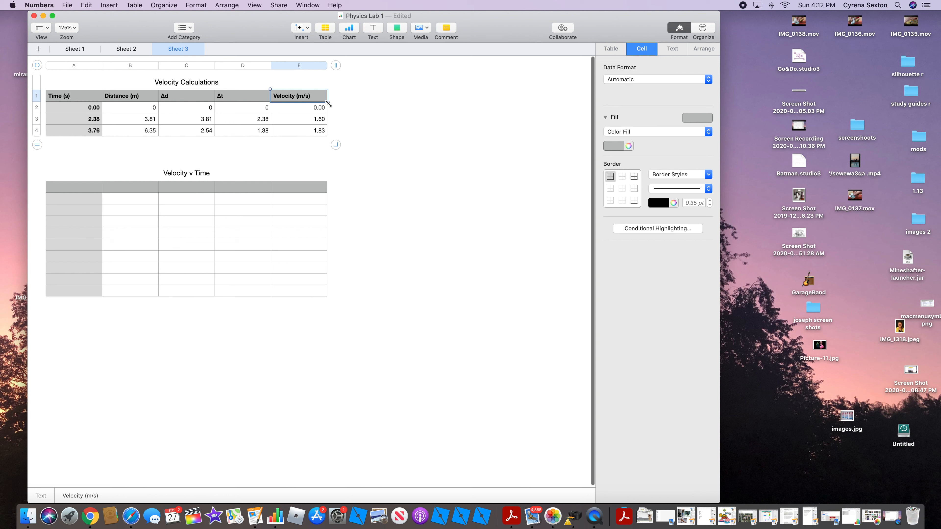
left_click_drag(328, 103, 325, 132)
key("super+c")
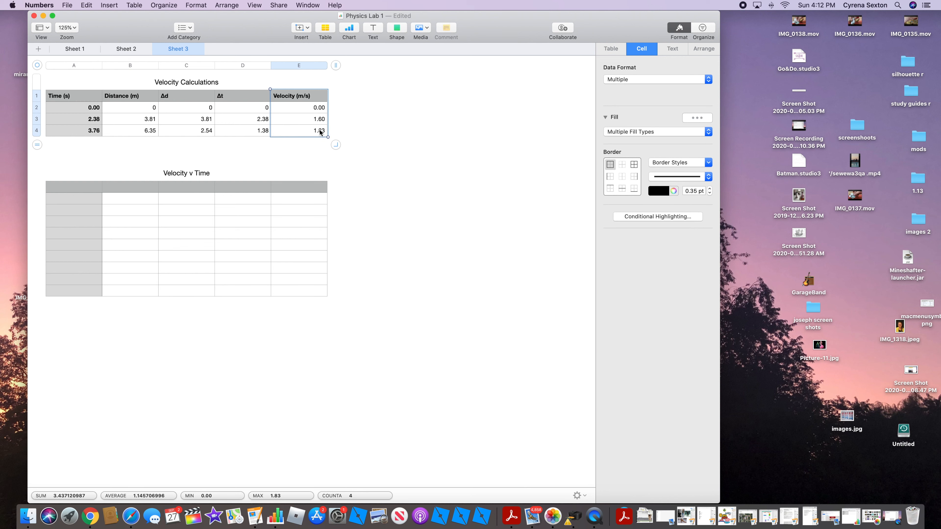
left_click(80, 186)
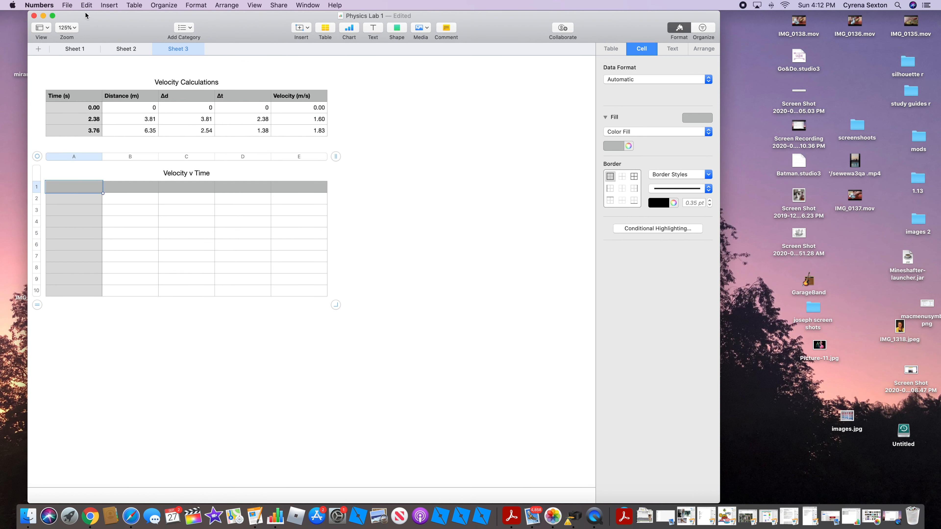
left_click(67, 5)
mouse_move(88, 5)
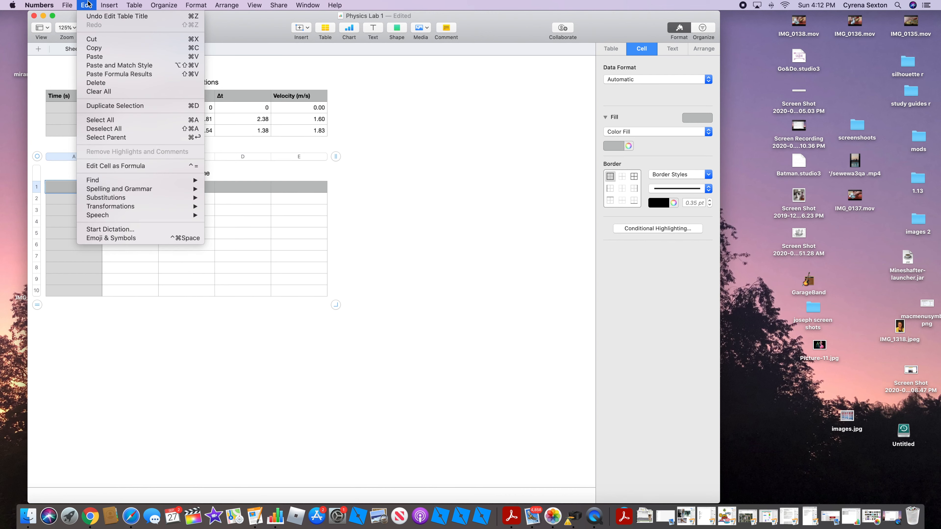
left_click(91, 75)
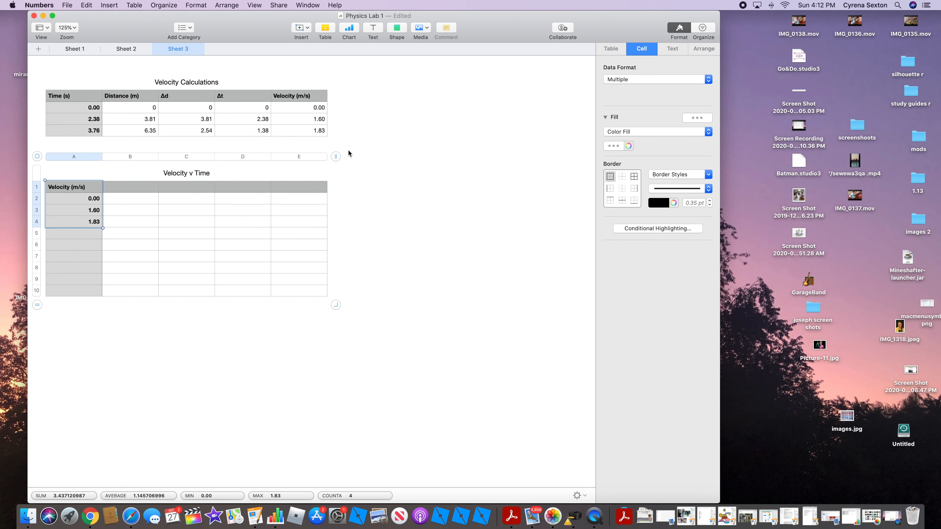
- Copy the Time (s) header and values A1:A4 from Velocity Calculations into column B of the Velocity v Time table
left_click(72, 98)
left_click_drag(102, 102, 101, 137)
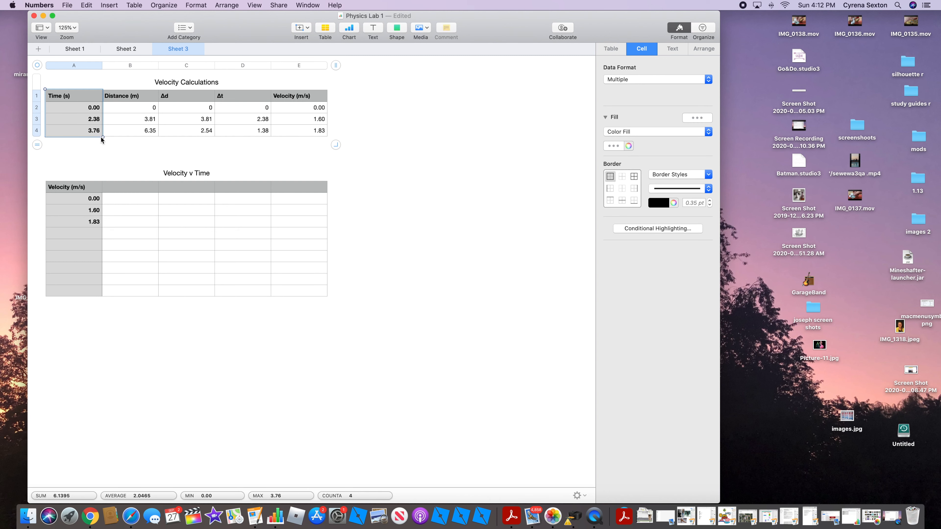
left_click(125, 187)
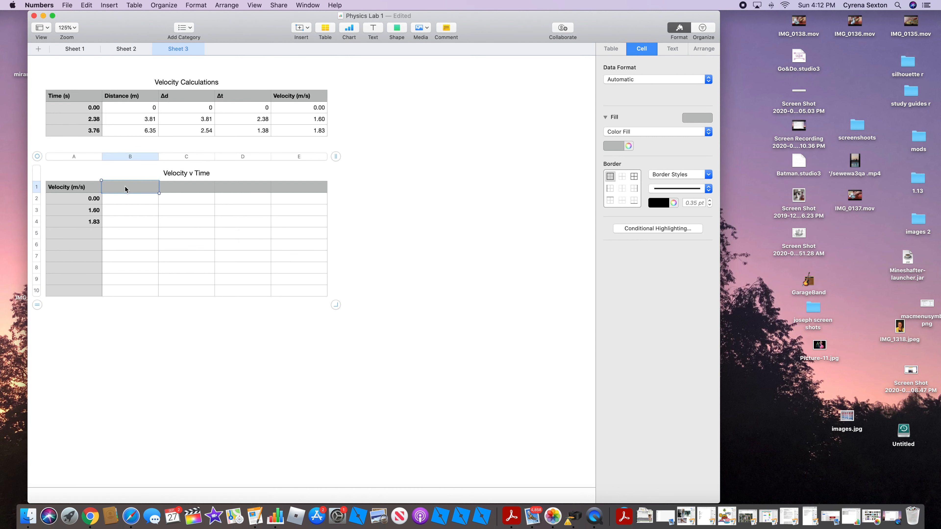
key("super+v")
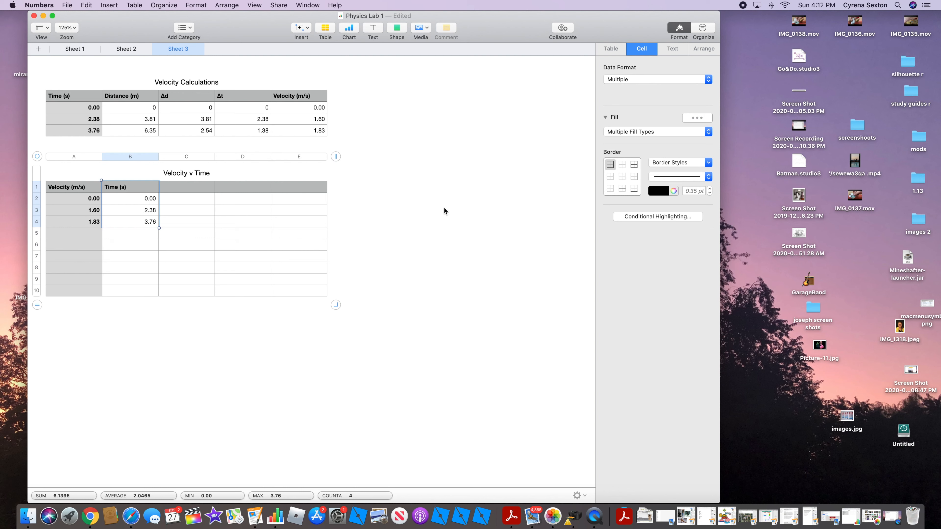
- Create a 2D line chart from cells A1:B4 of the Velocity v Time table and select it
left_click(85, 188)
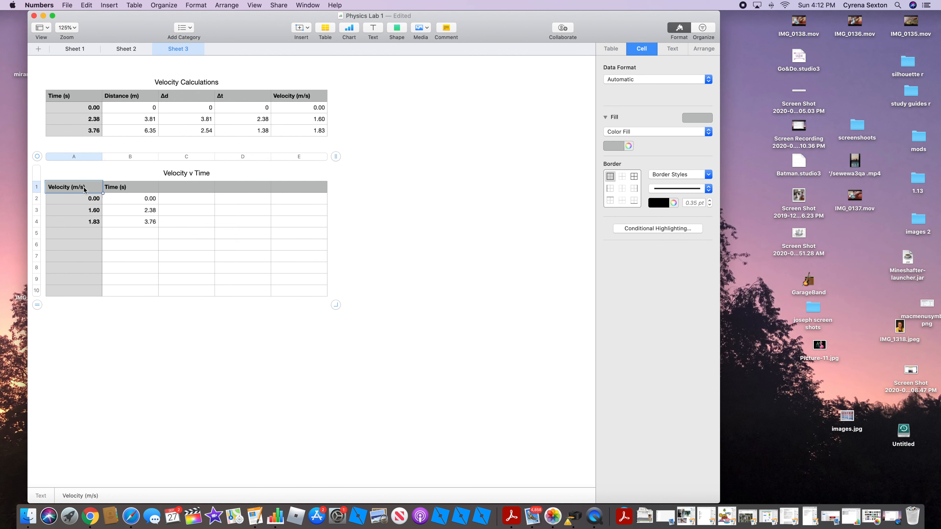
left_click_drag(84, 188, 148, 220)
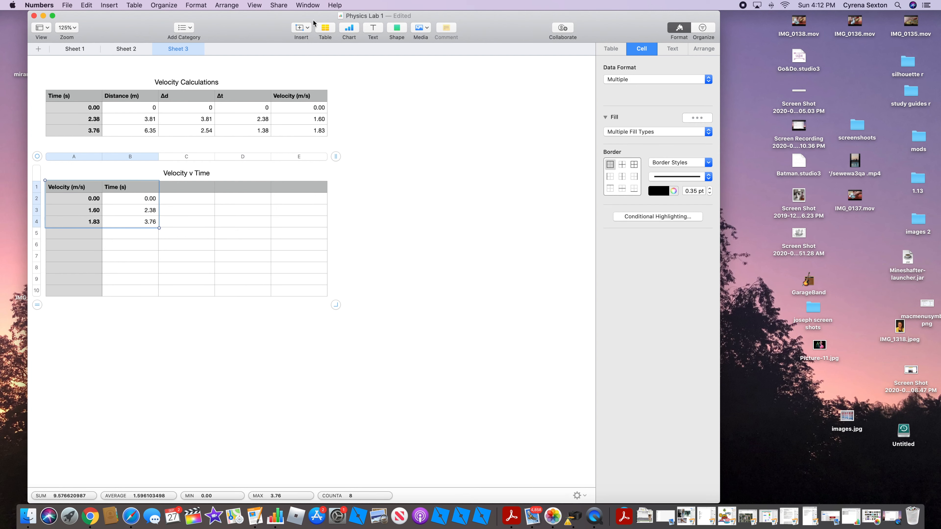
left_click(349, 28)
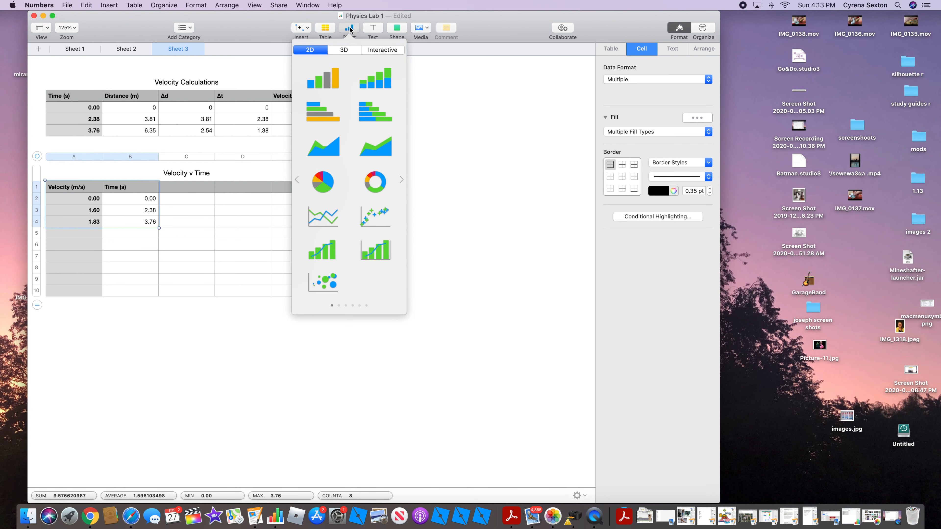
left_click(334, 213)
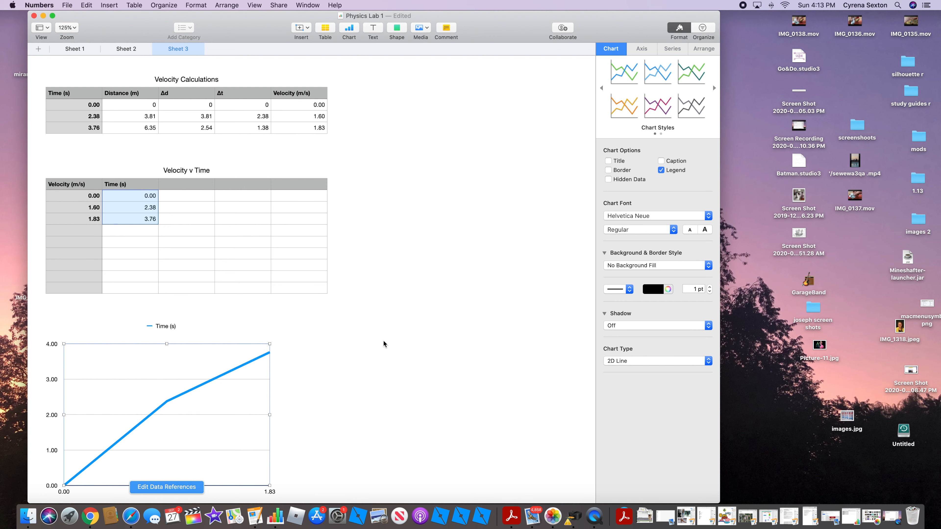
scroll(383, 340, "down", 5)
scroll(384, 341, "down", 1)
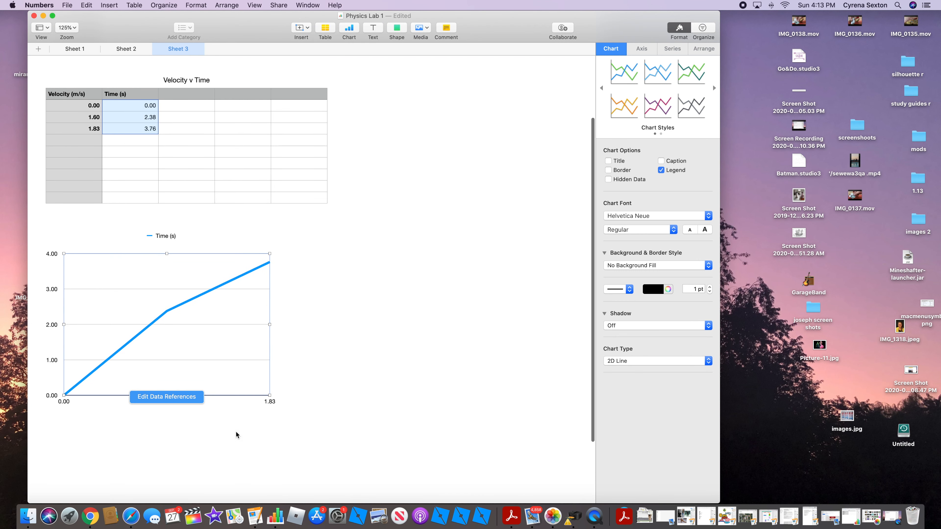
left_click(304, 385)
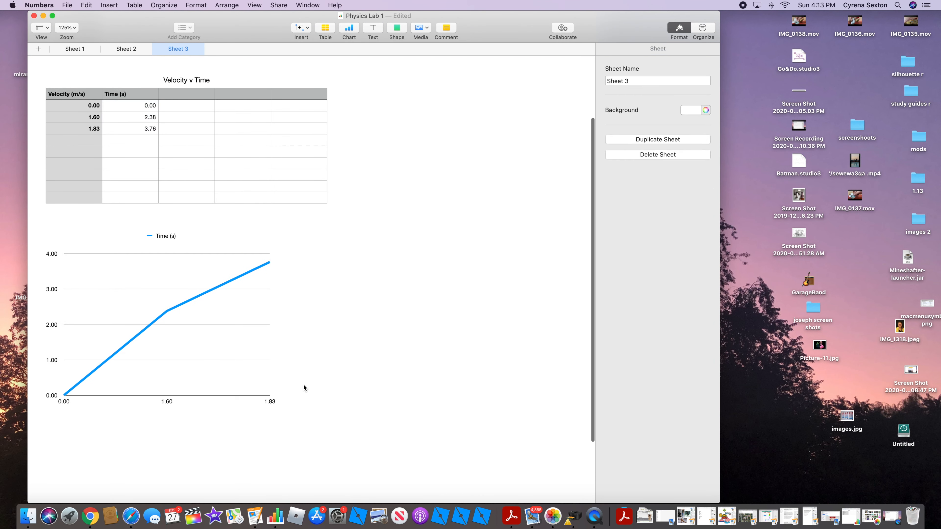
left_click(236, 349)
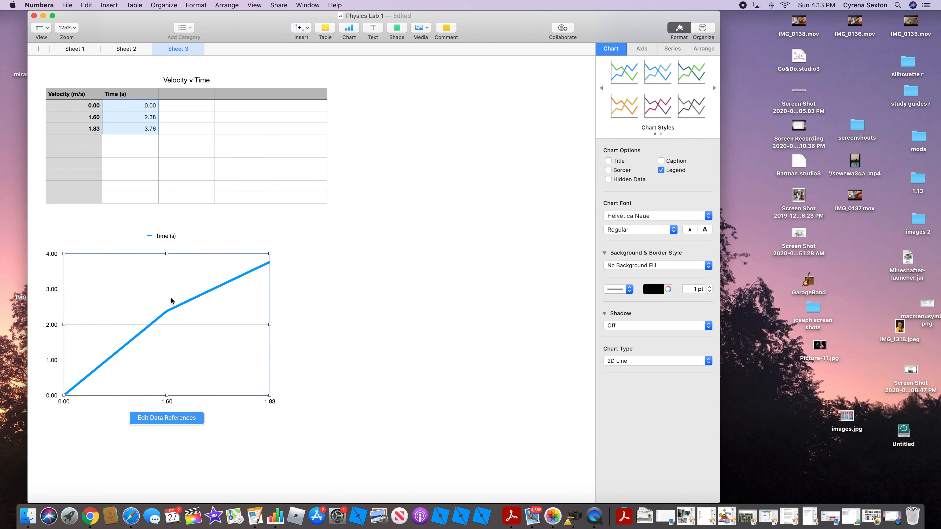
- Show the line chart's title, the names of both axes, and the value (Y) axis line
scroll(167, 314, "down", 1)
left_click(609, 161)
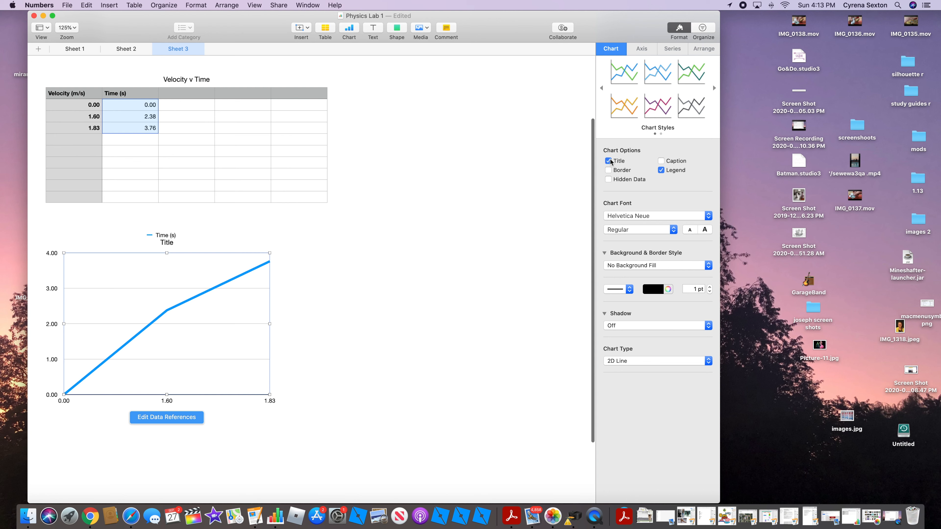
left_click(643, 50)
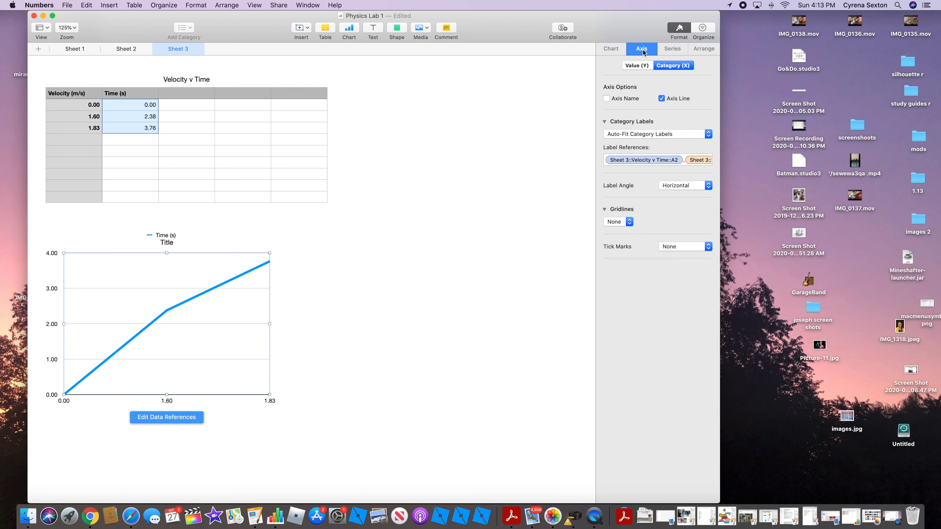
left_click(607, 99)
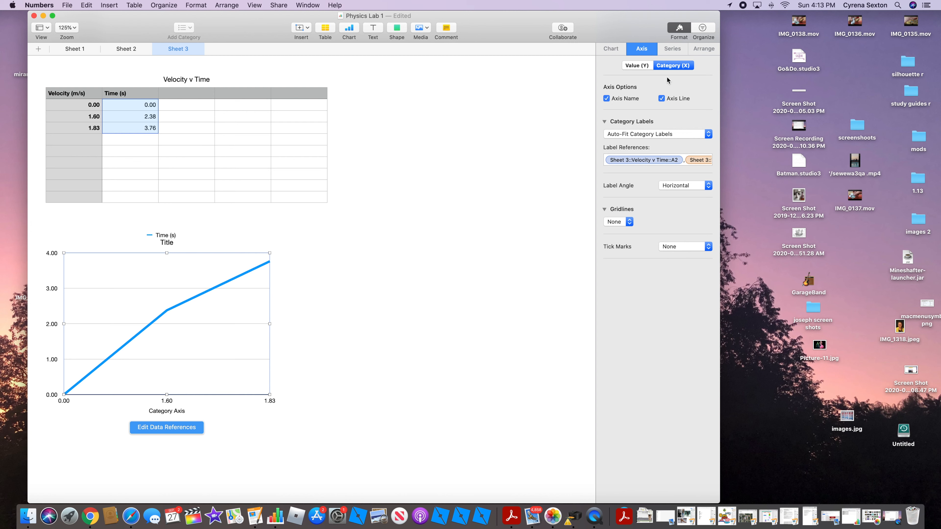
left_click(634, 66)
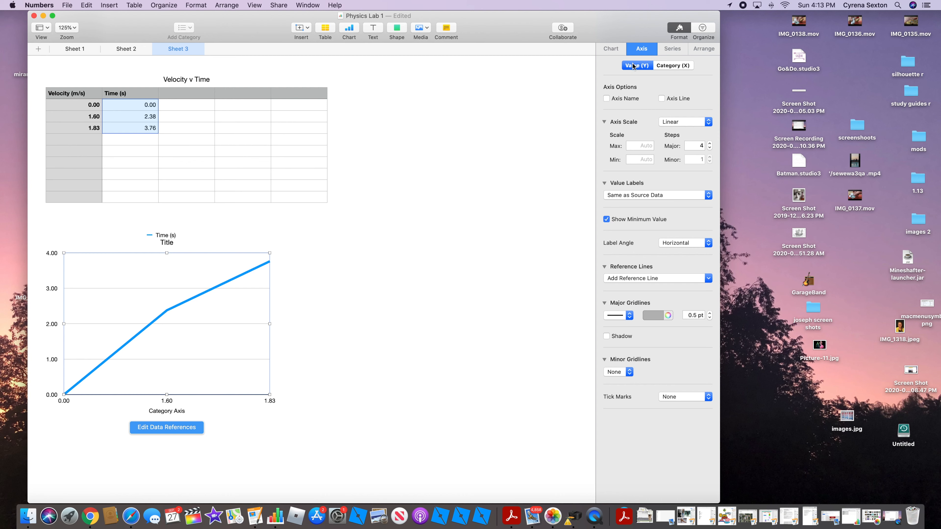
left_click(606, 99)
left_click(662, 100)
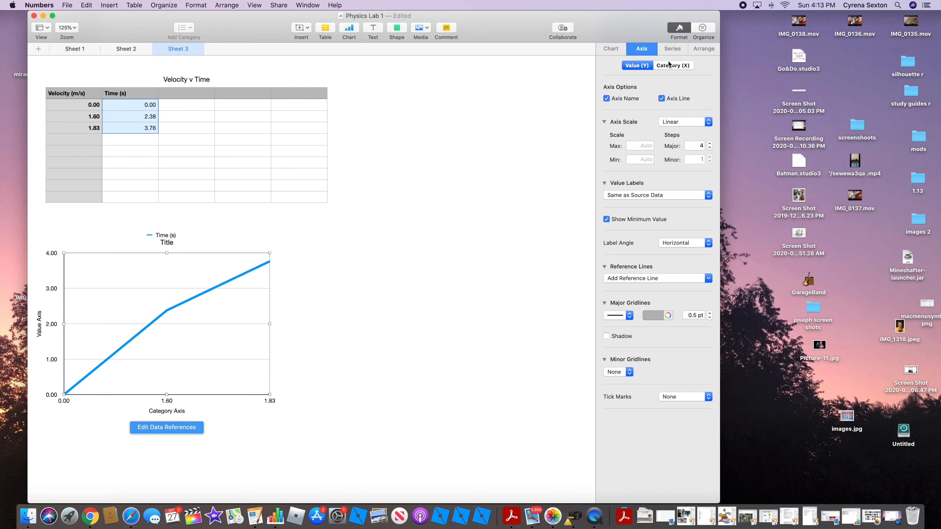
- Add solid gridlines to the chart's category (X) axis and make them thinner
left_click(667, 68)
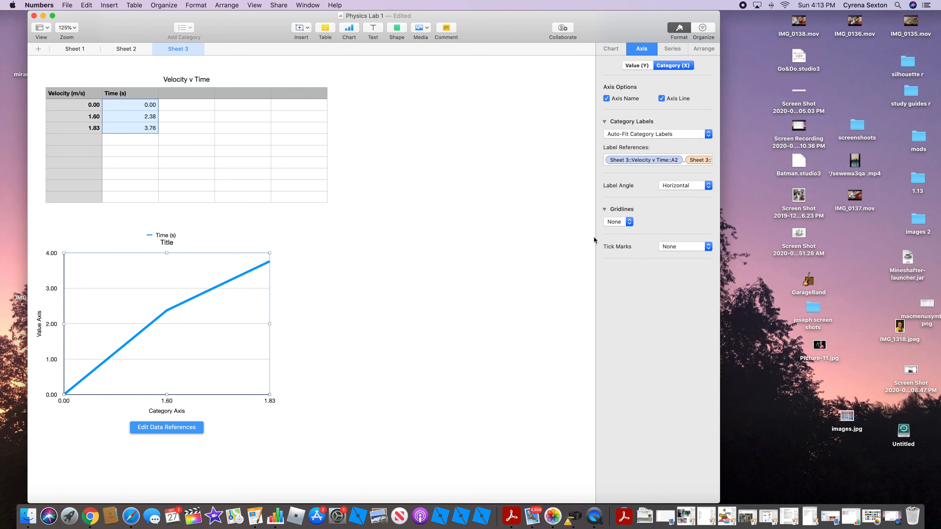
left_click(629, 222)
left_click(630, 233)
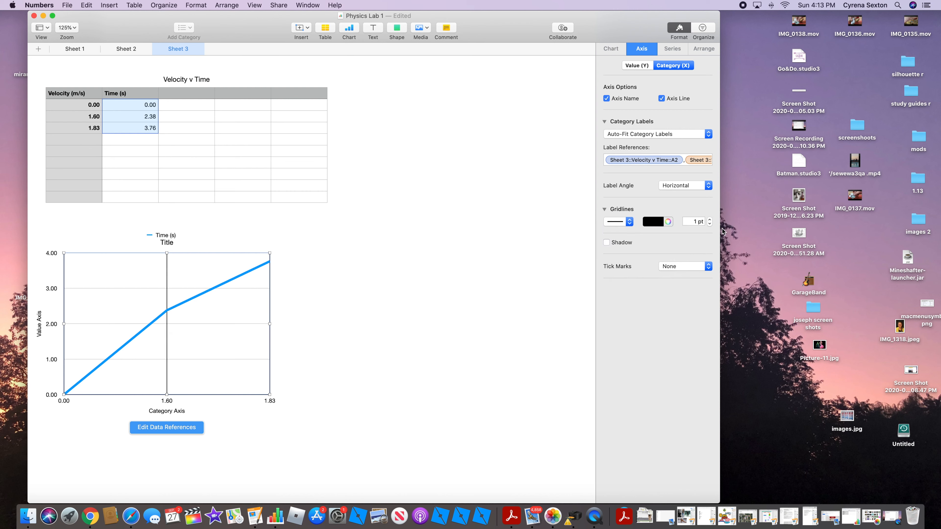
left_click(711, 224)
left_click(365, 302)
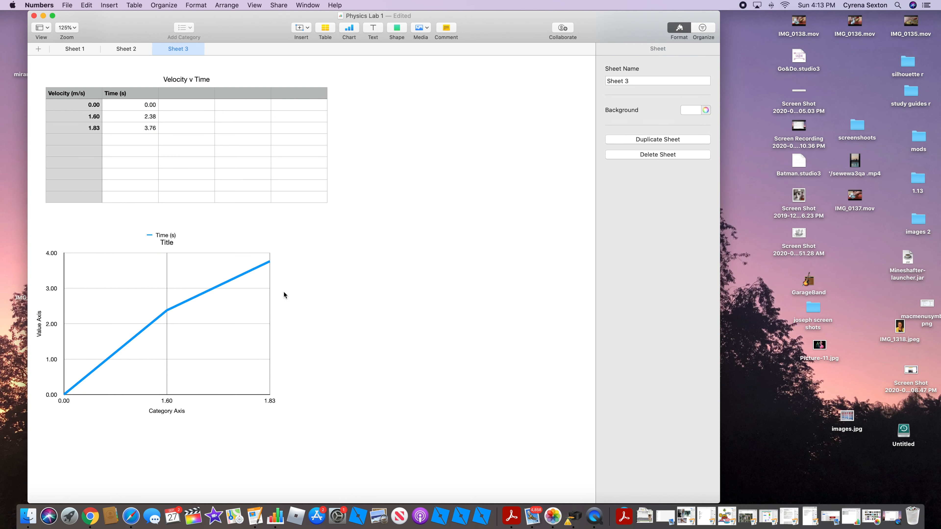
- Shrink the Velocity v Time table to two columns and five rows
scroll(341, 256, "down", 3)
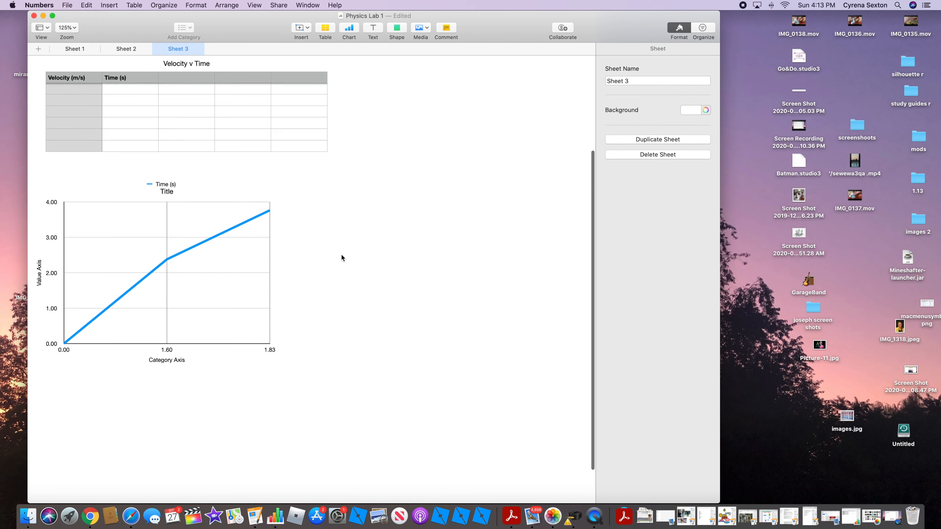
scroll(341, 258, "up", 5)
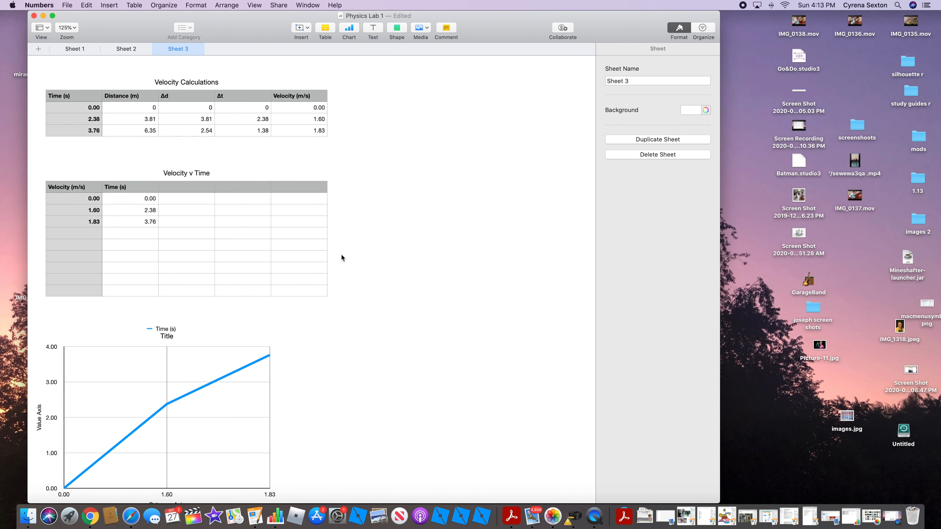
left_click(193, 237)
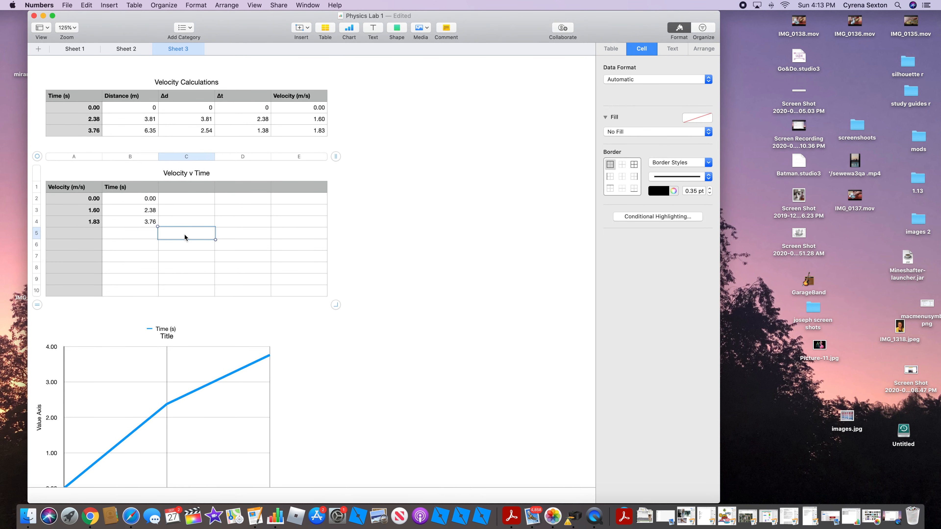
left_click_drag(336, 305, 215, 251)
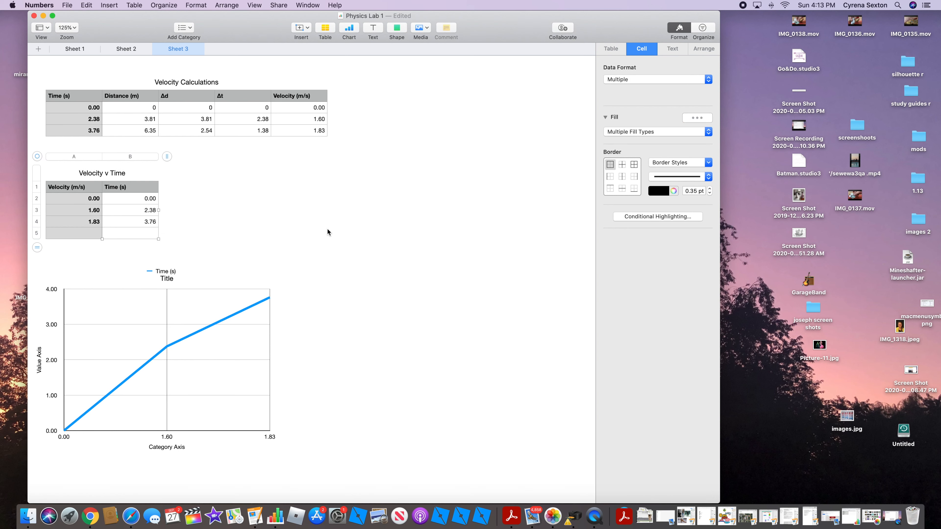
- Insert a new table with a header row and header column below the line chart
left_click(321, 216)
left_click(325, 28)
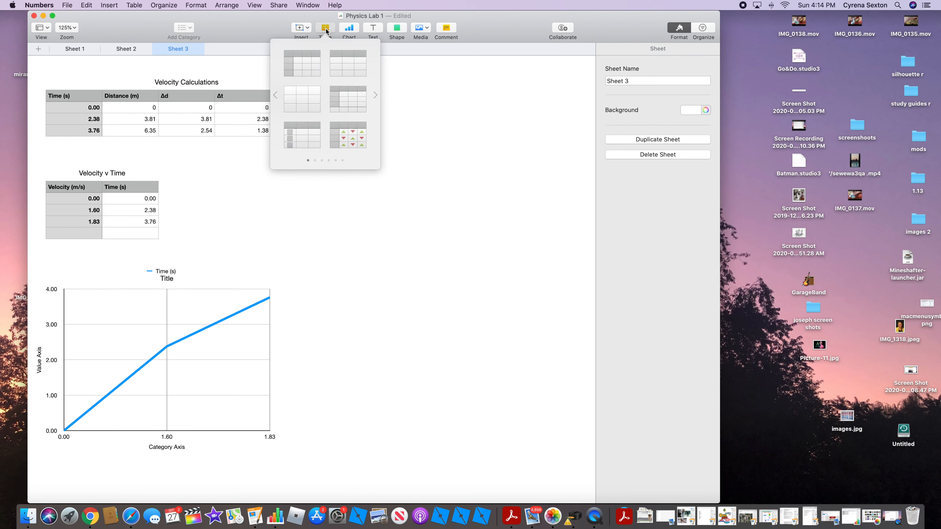
left_click(306, 62)
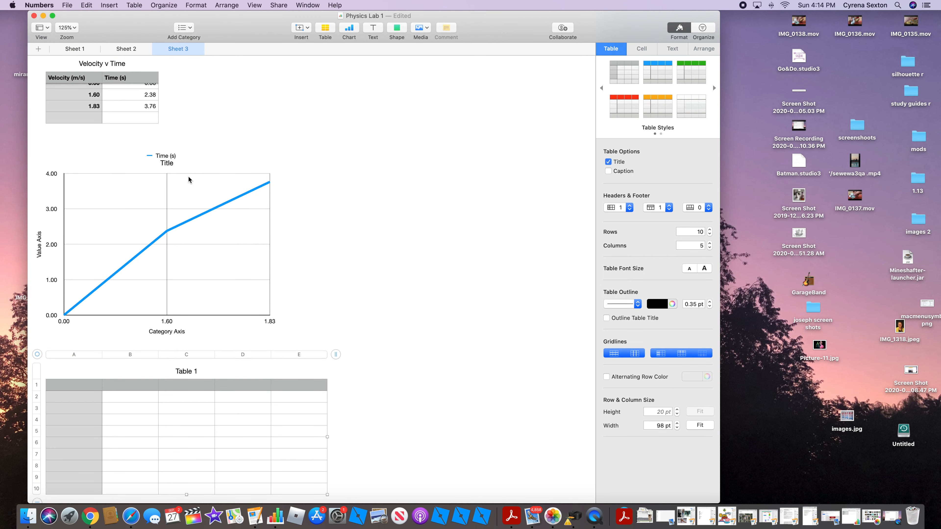
scroll(167, 459, "down", 2)
scroll(166, 459, "down", 3)
left_click_drag(142, 394, 177, 290)
left_click(386, 388)
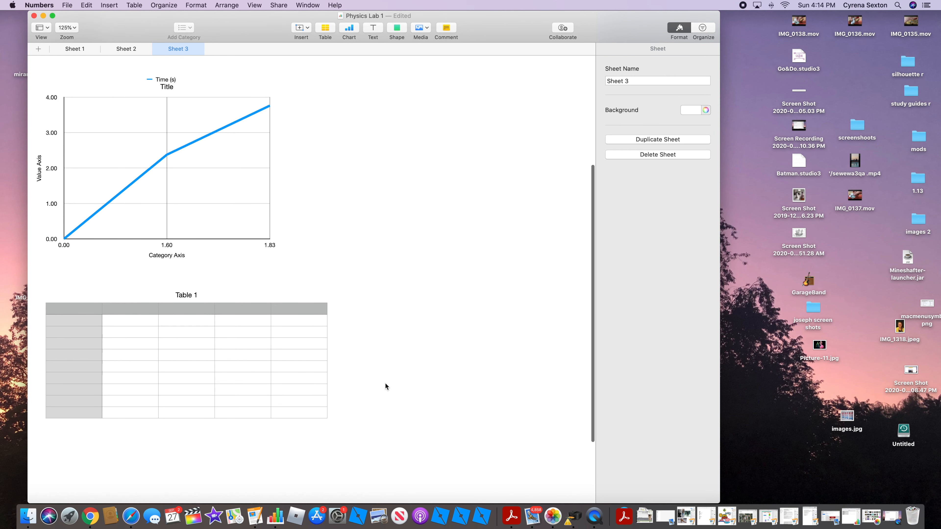
- Change the new table's title to "Acceleration"
left_click(187, 297)
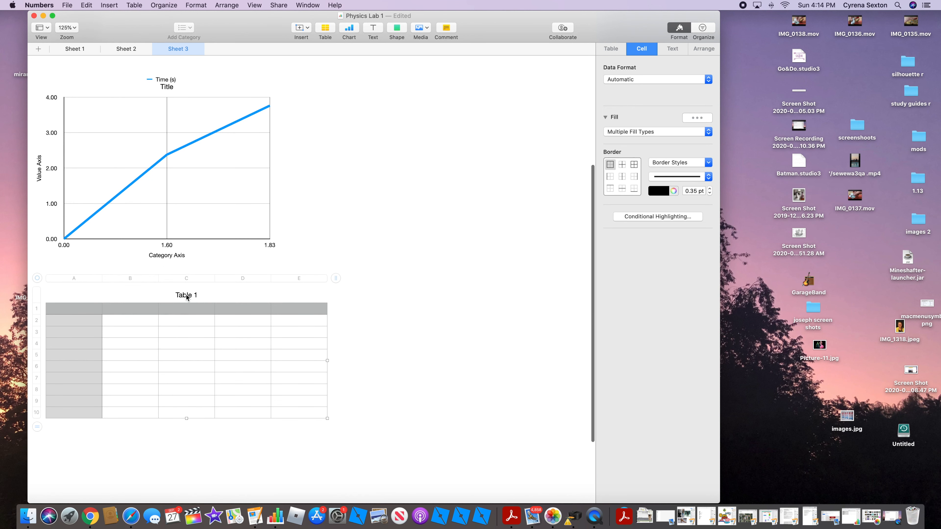
left_click(187, 297)
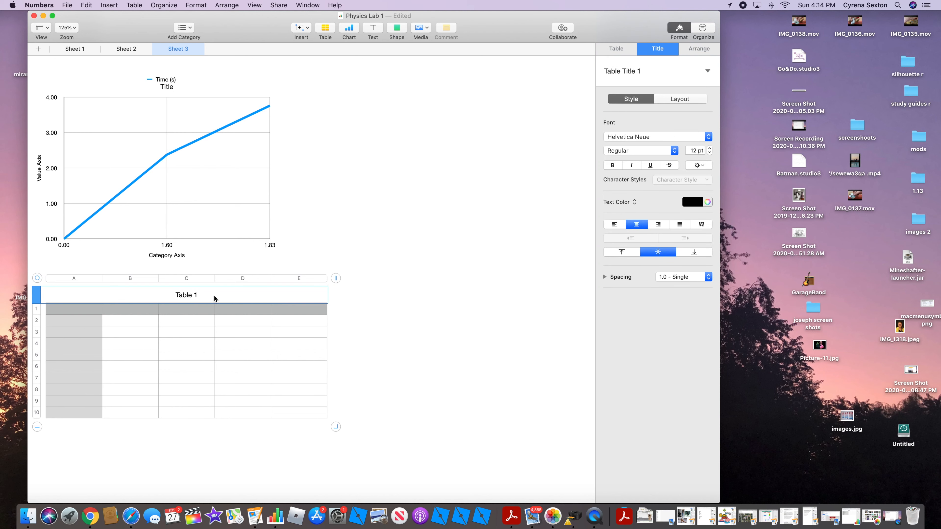
left_click(200, 295)
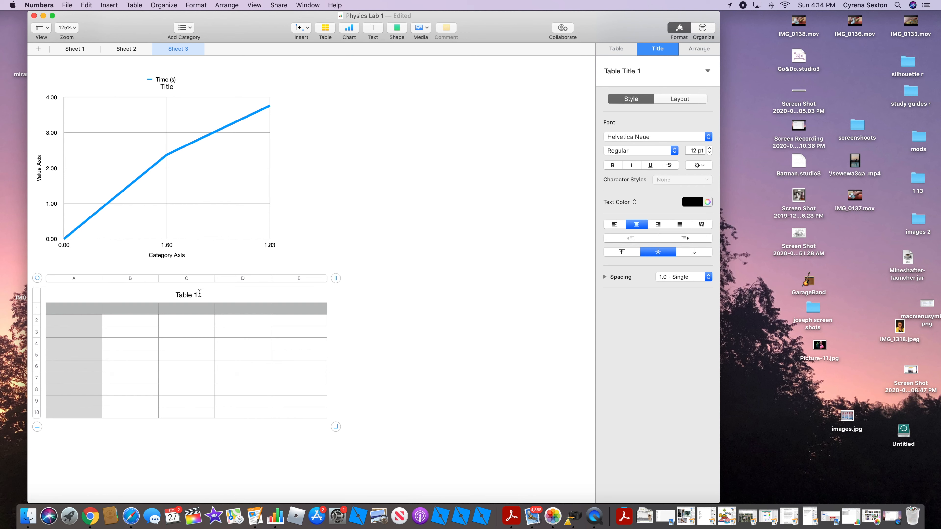
key("BackSpace")
key("BackSpace")
key("BackSpace")
key("BackSpace")
key("BackSpace")
key("BackSpace")
key("BackSpace")
type("Acceleration")
- Add a column F to the Velocity Calculations table and give it the header "Δv"
scroll(311, 259, "up", 10)
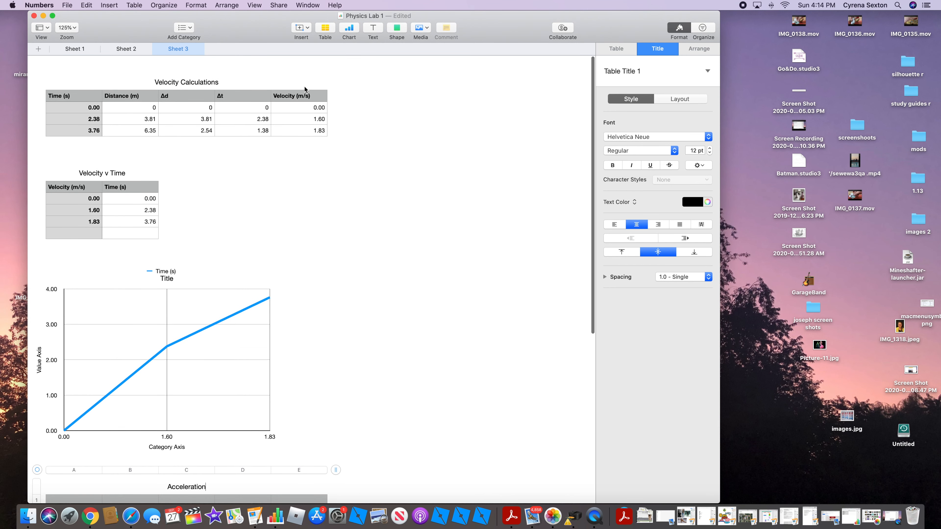
left_click(321, 99)
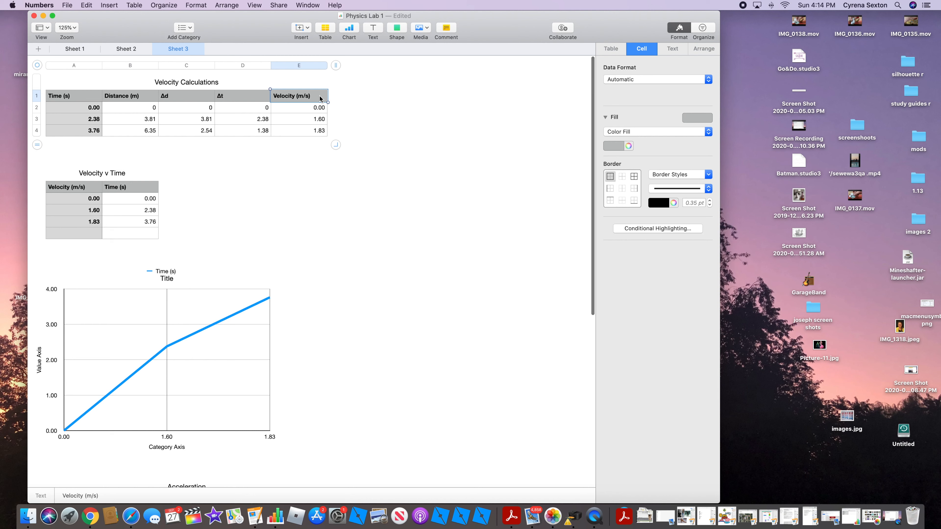
left_click(336, 66)
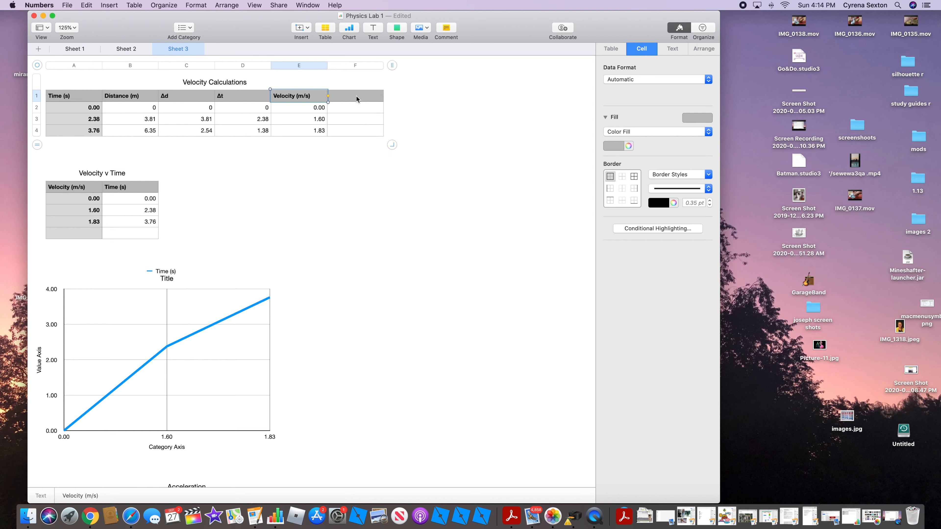
left_click(356, 99)
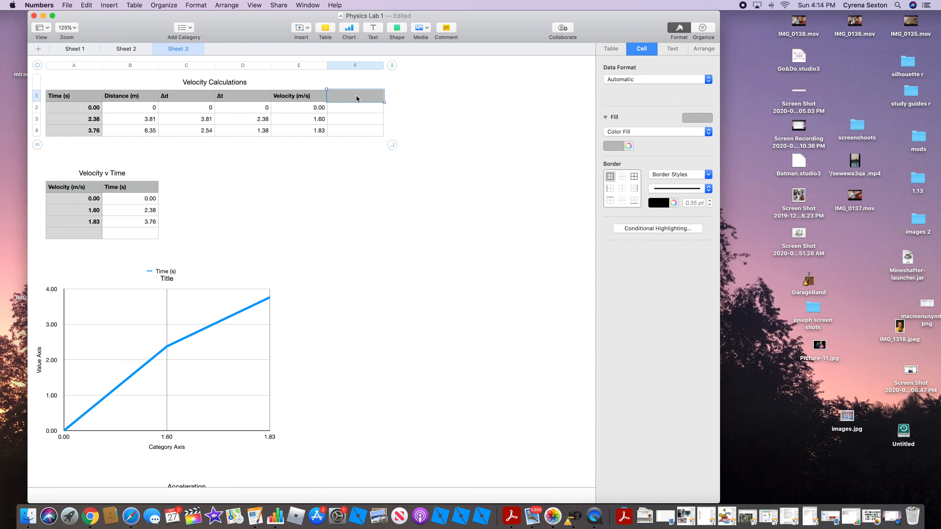
type("Δv")
- Calculate Δv in cell F2 as velocity E3 minus E2 and fill the formula down to F3
left_click(357, 109)
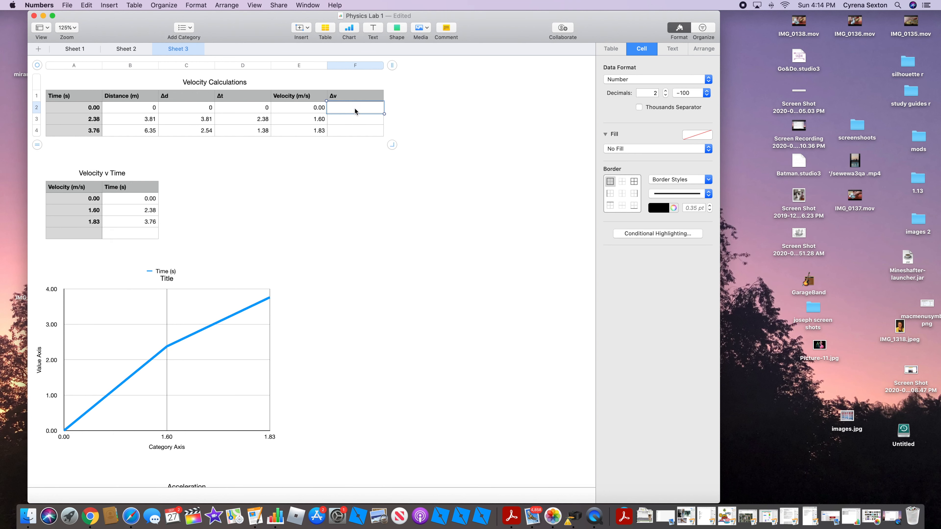
key("equal")
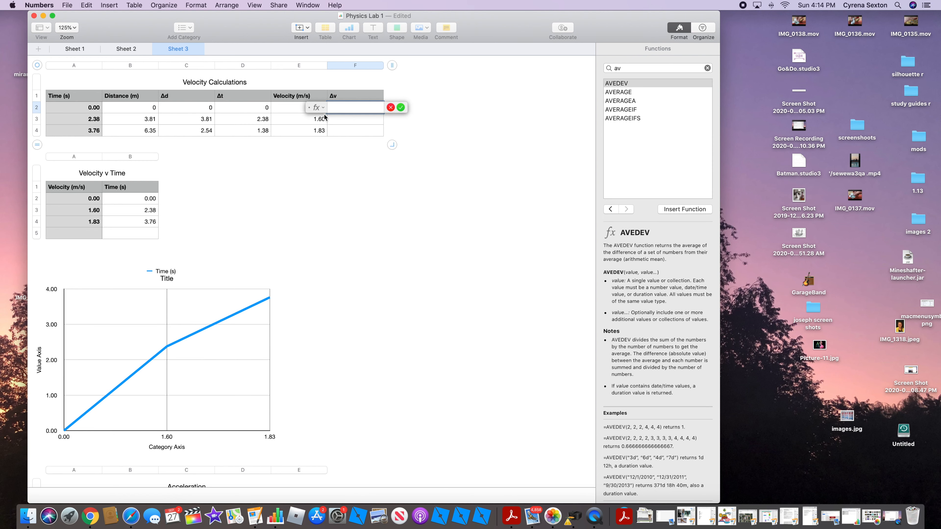
left_click(318, 124)
type("- Velocity (m/s) 0.00")
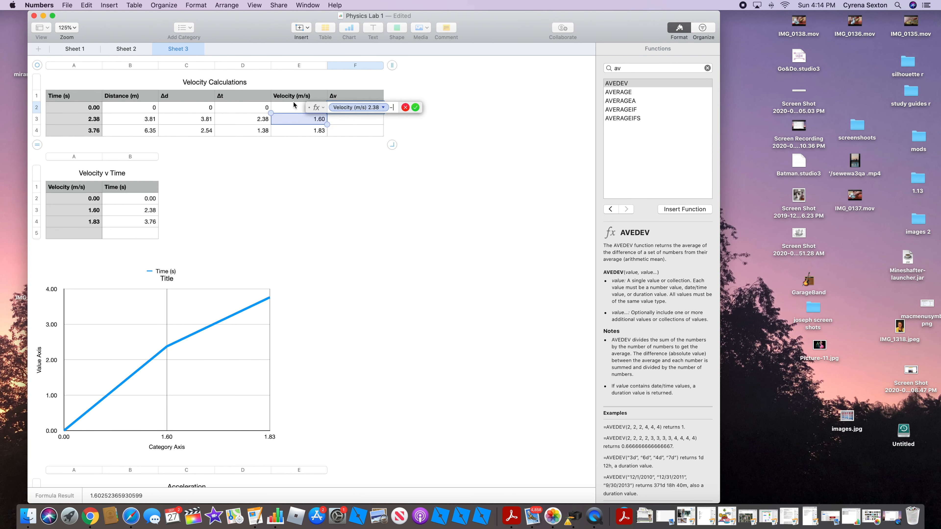
left_click(290, 110)
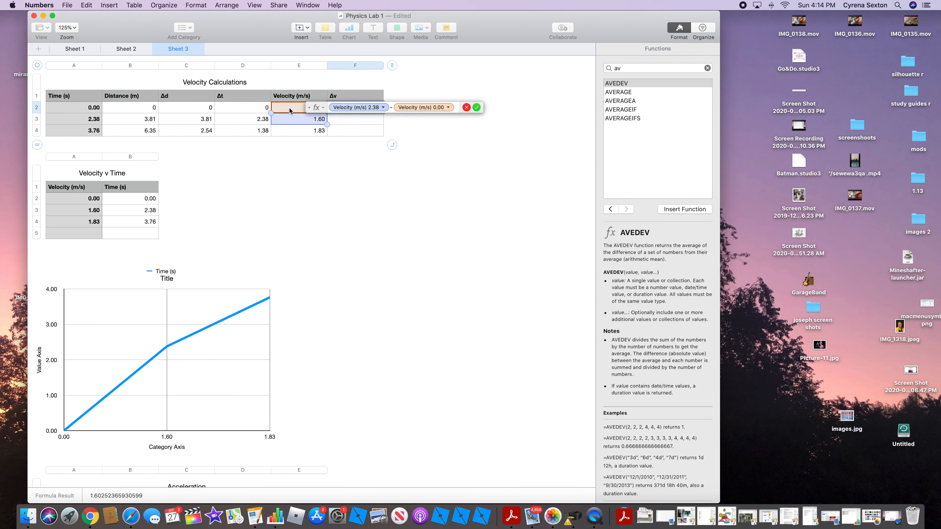
left_click(477, 108)
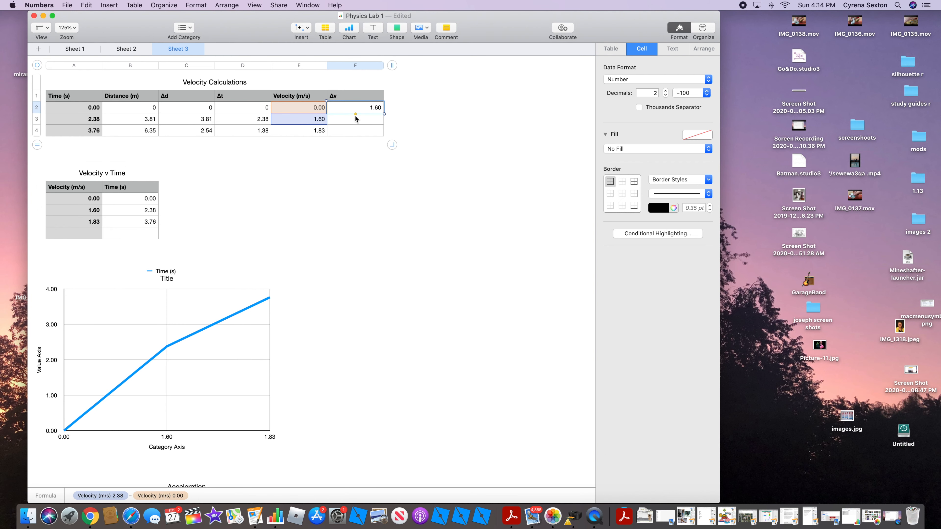
left_click_drag(355, 114, 356, 122)
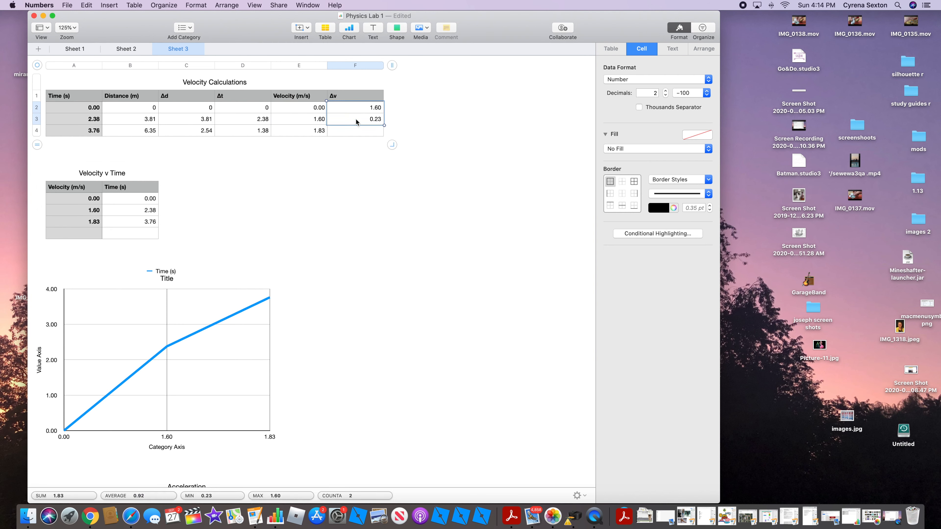
left_click(356, 121)
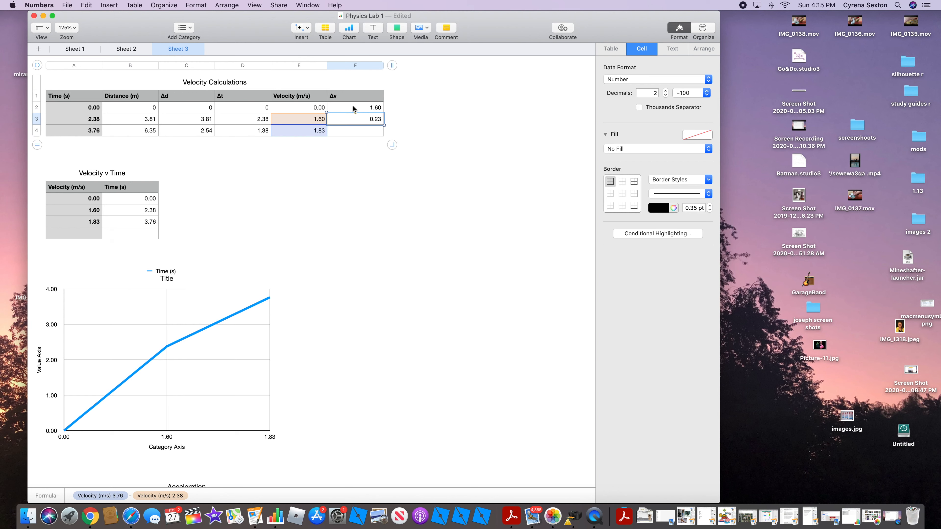
- Add a column G to the Velocity Calculations table with the header "Acceleration (m/s/s)"
left_click(392, 65)
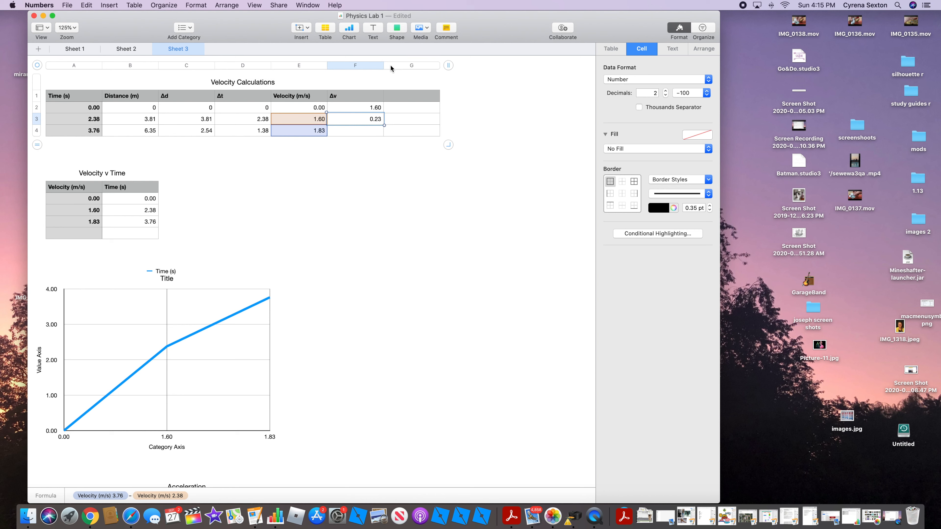
left_click(421, 97)
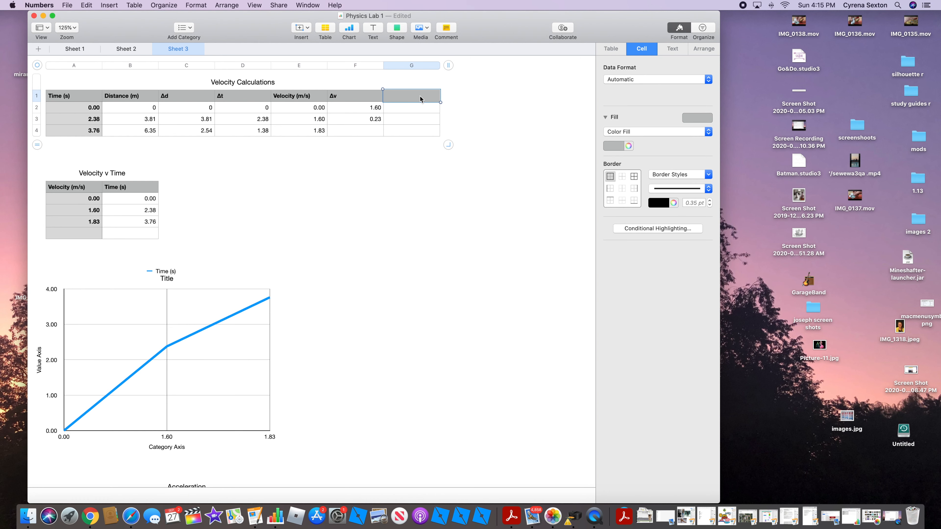
type("Acceleration (m/s")
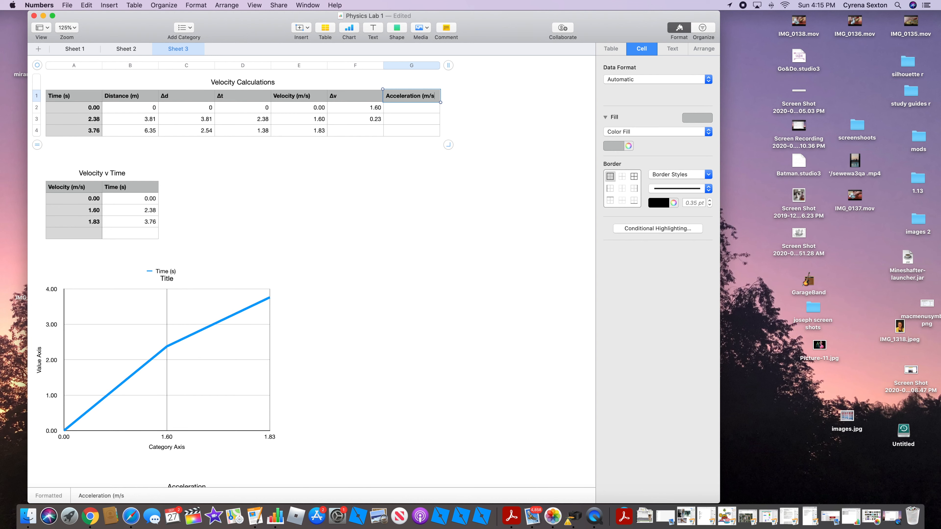
type("/s")
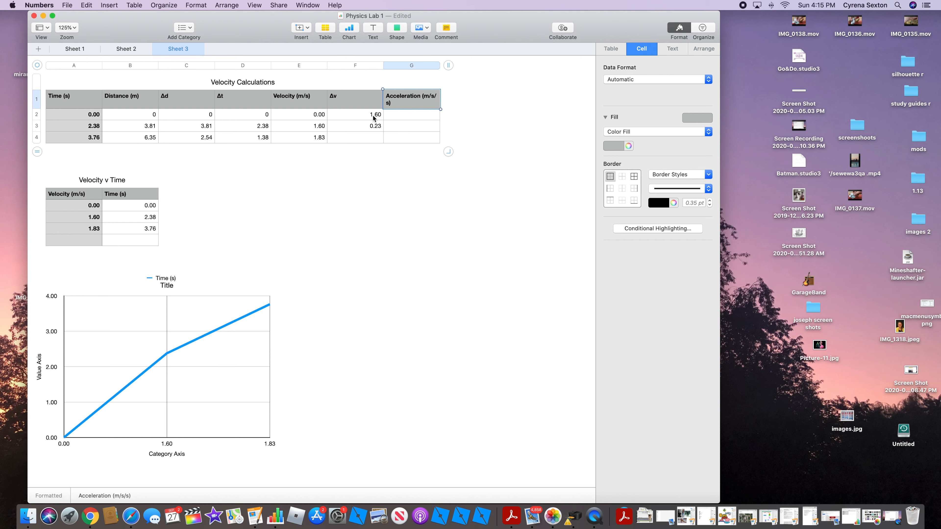
- Calculate the acceleration in cell G2 of the Velocity Calculations table as Δv F2 divided by Δt D3
left_click(430, 114)
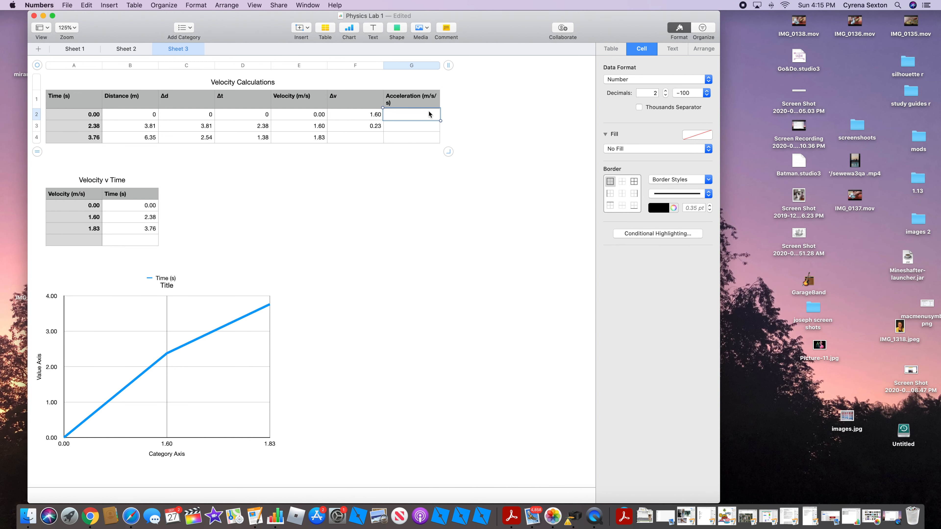
type("=")
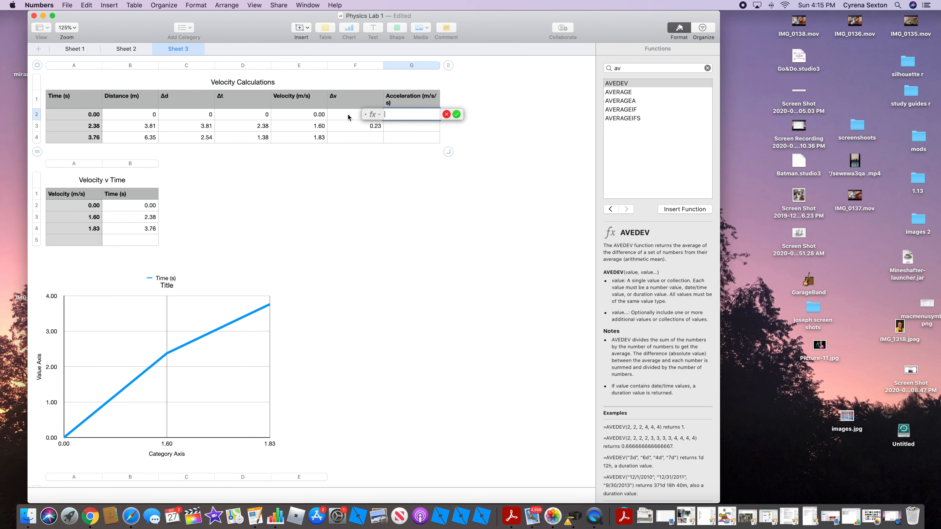
left_click(348, 116)
type("/")
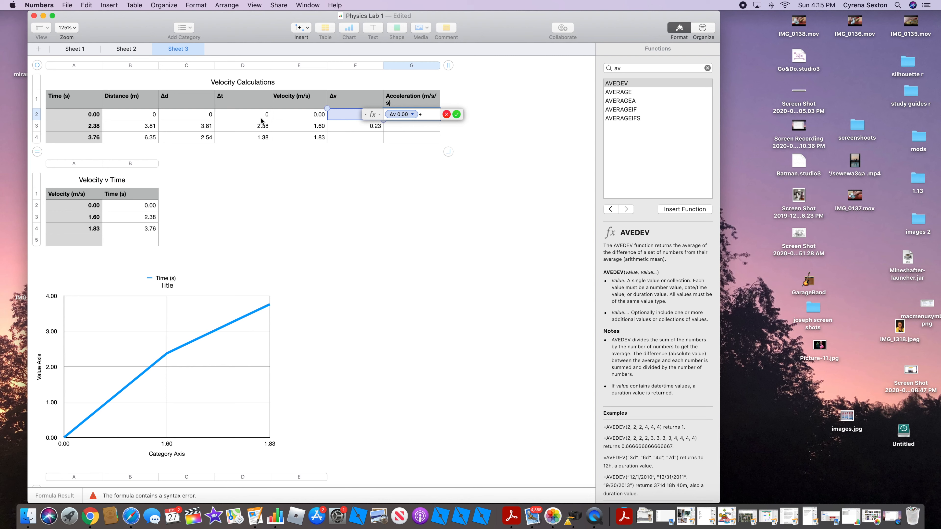
left_click(262, 126)
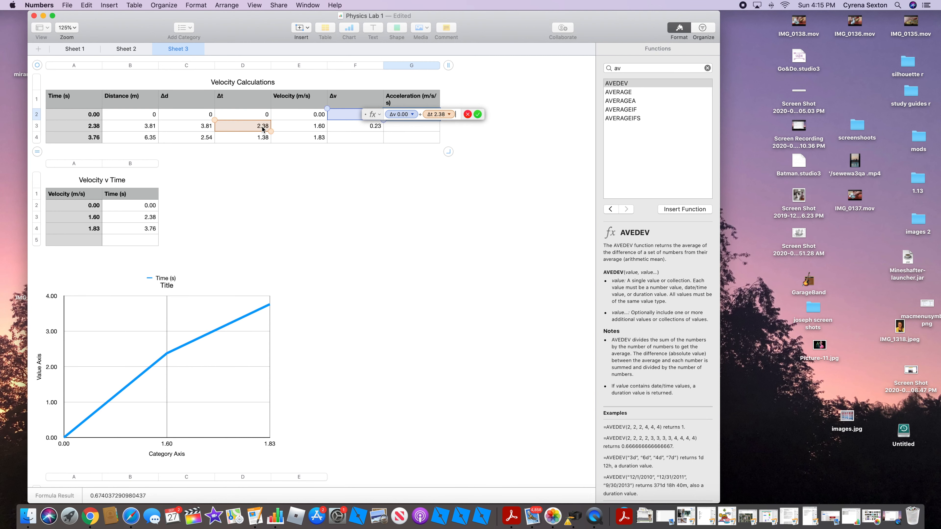
left_click(478, 114)
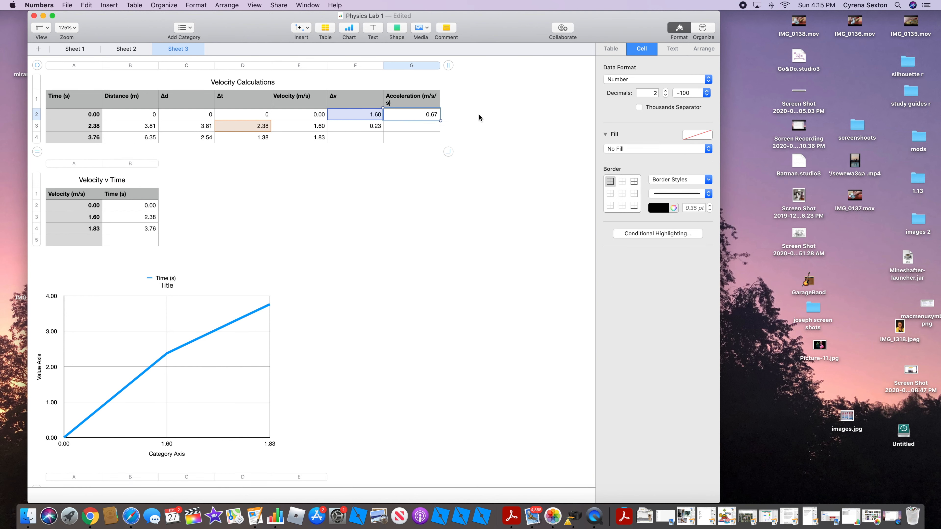
- Fill the acceleration formula from cell G2 down to G3
left_click(406, 128)
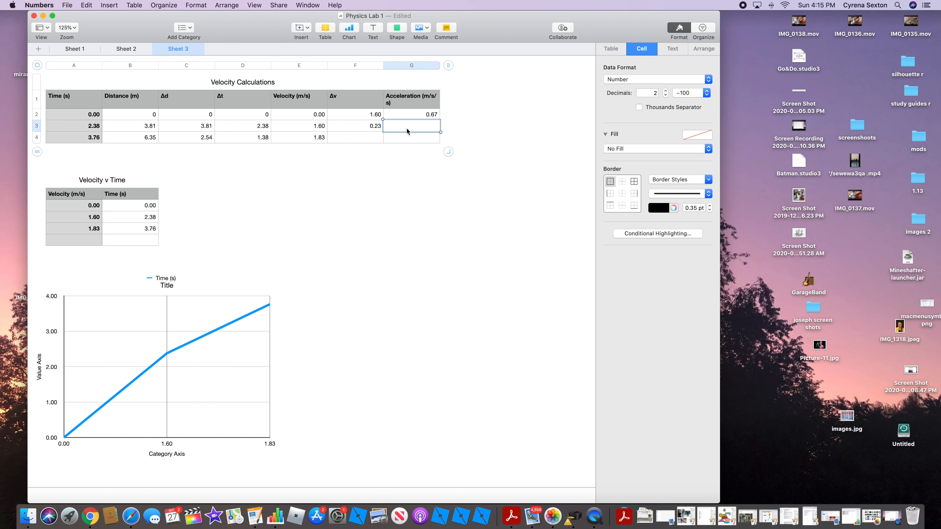
left_click(407, 114)
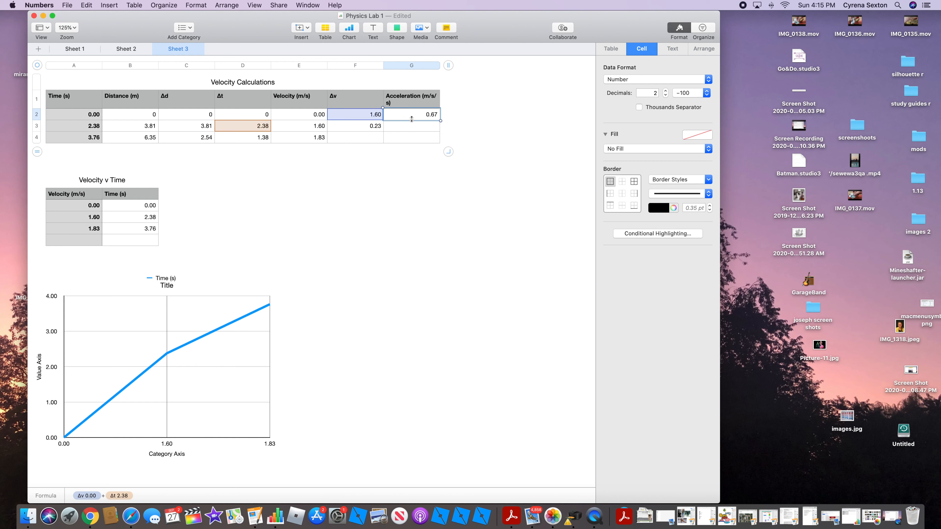
left_click_drag(412, 120, 413, 129)
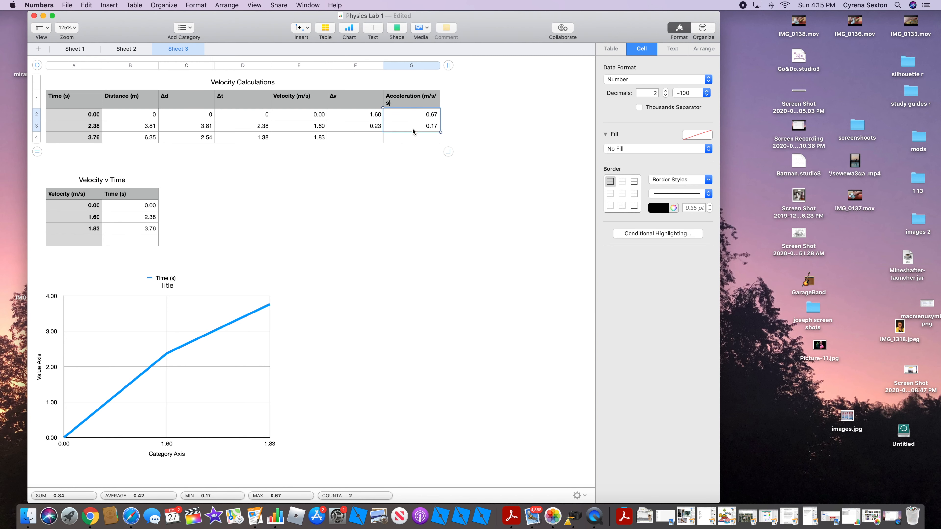
left_click(533, 309)
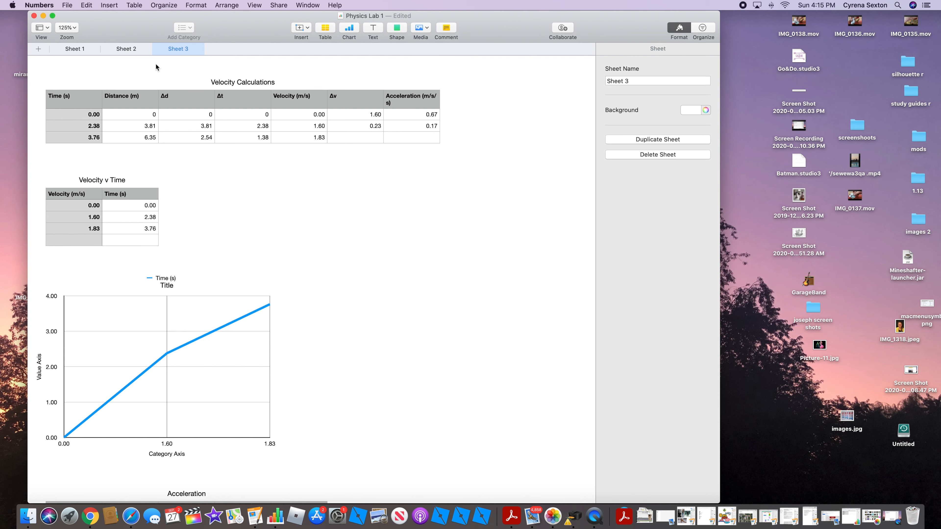
- Enter the headers "Acceleration" and "Time" in the first two columns of the Acceleration table
scroll(247, 209, "down", 5)
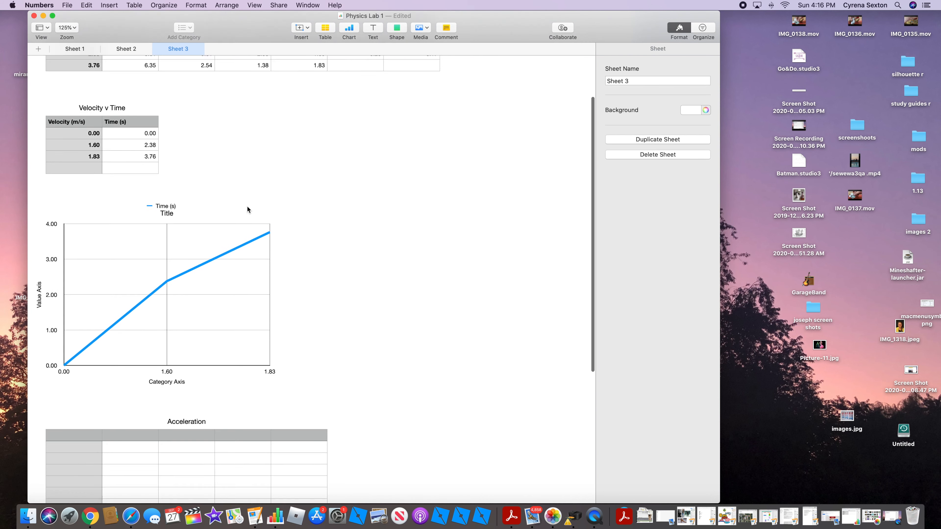
scroll(248, 210, "up", 1)
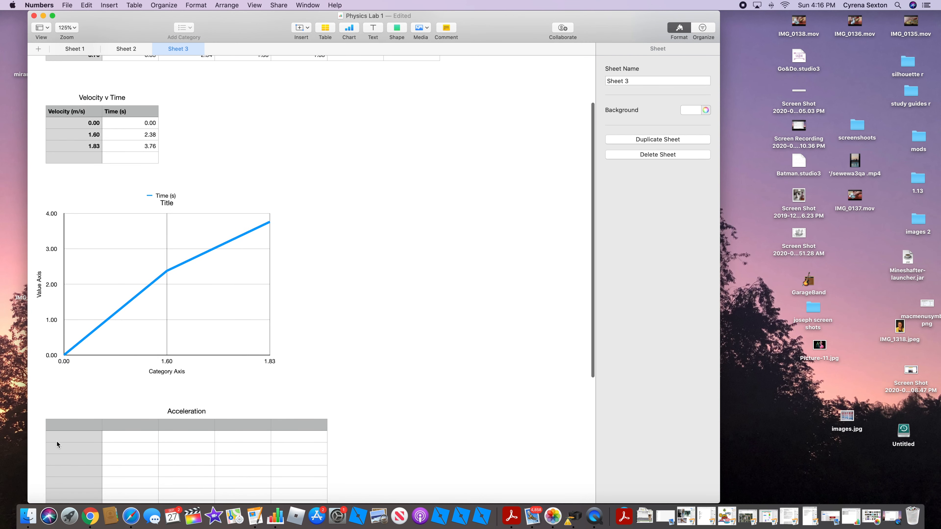
left_click(63, 424)
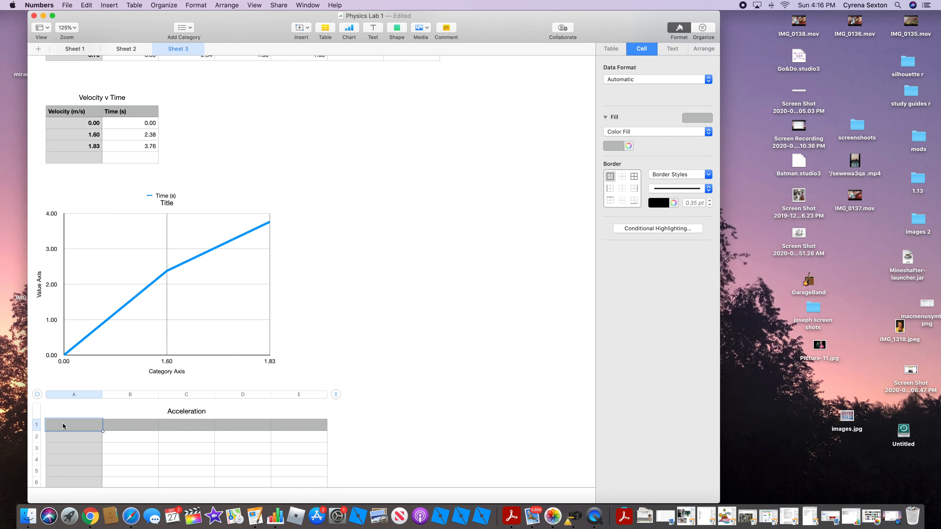
type("Acceler")
key("BackSpace")
type("eratuion")
left_click(145, 428)
type("Time")
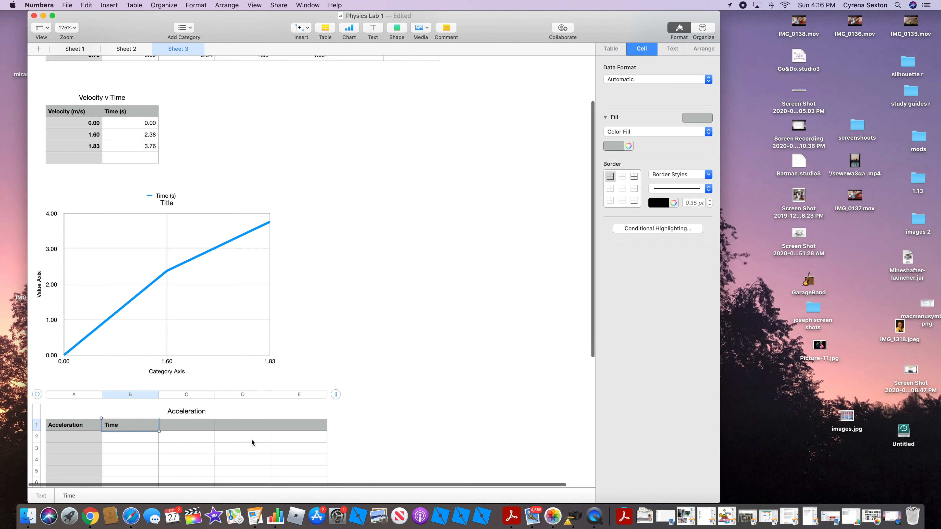
- Copy the three time values from the Velocity v Time table into the Time column of the Acceleration table, starting at B2
left_click(147, 124)
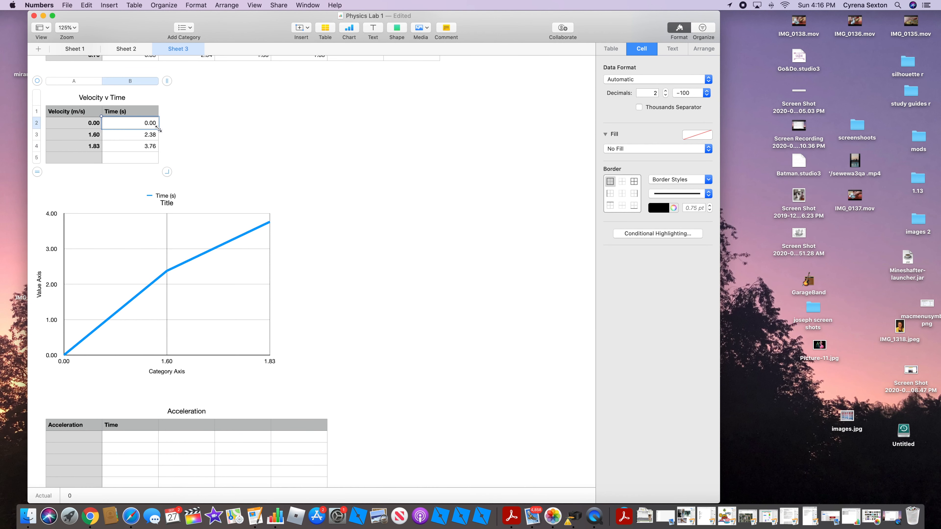
left_click_drag(157, 128, 159, 147)
key("super+c")
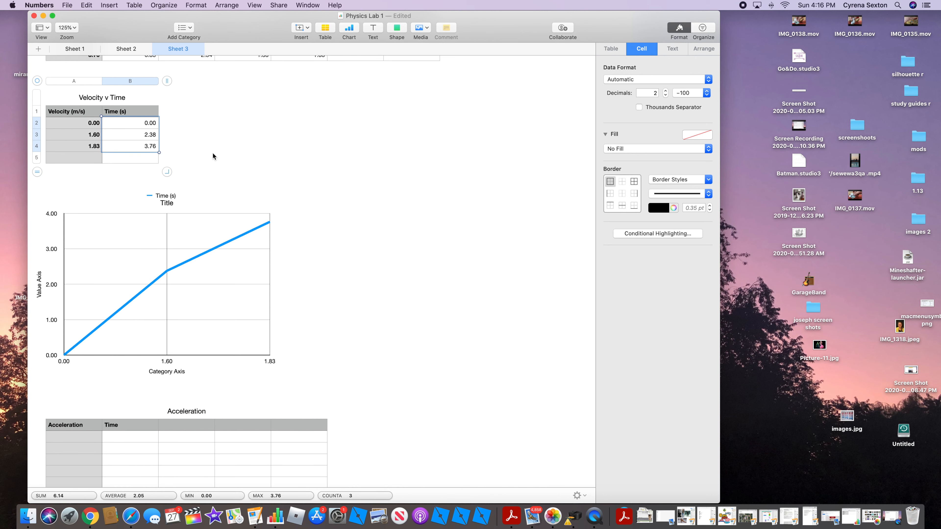
scroll(289, 292, "down", 5)
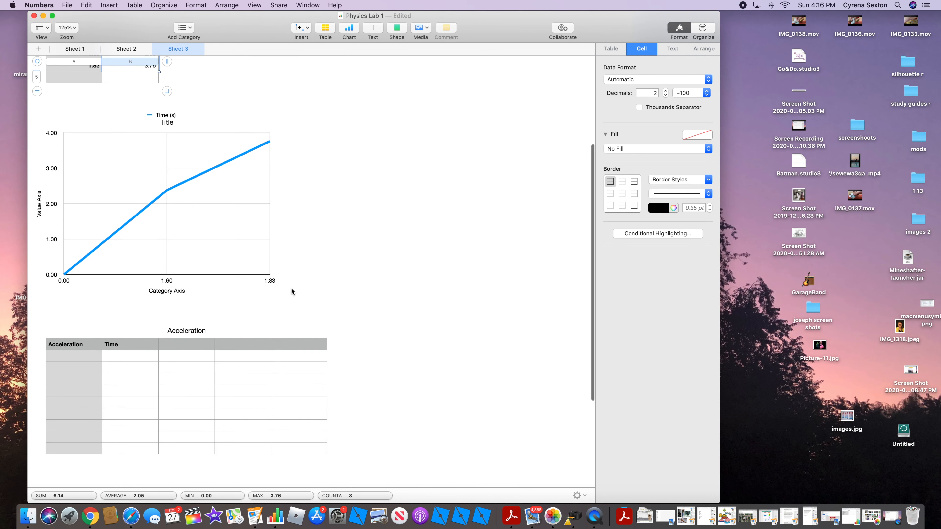
left_click(120, 354)
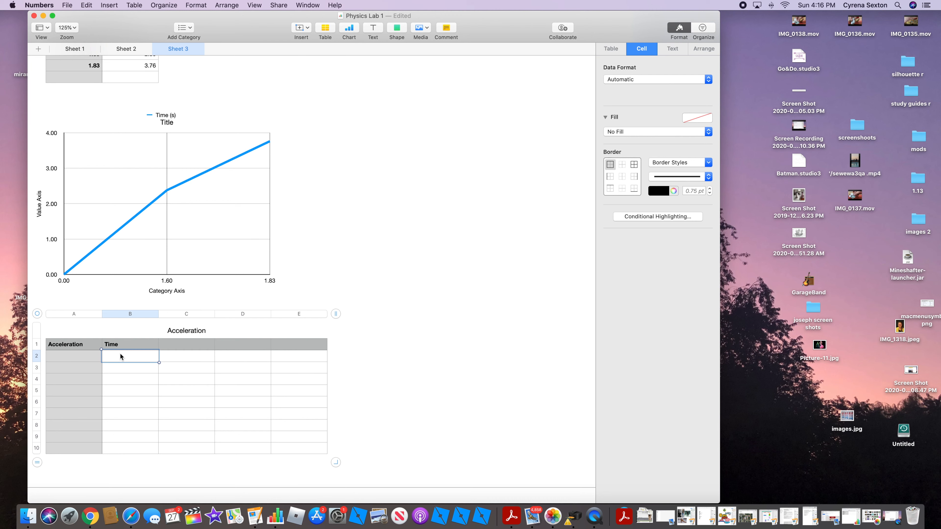
key("super+v")
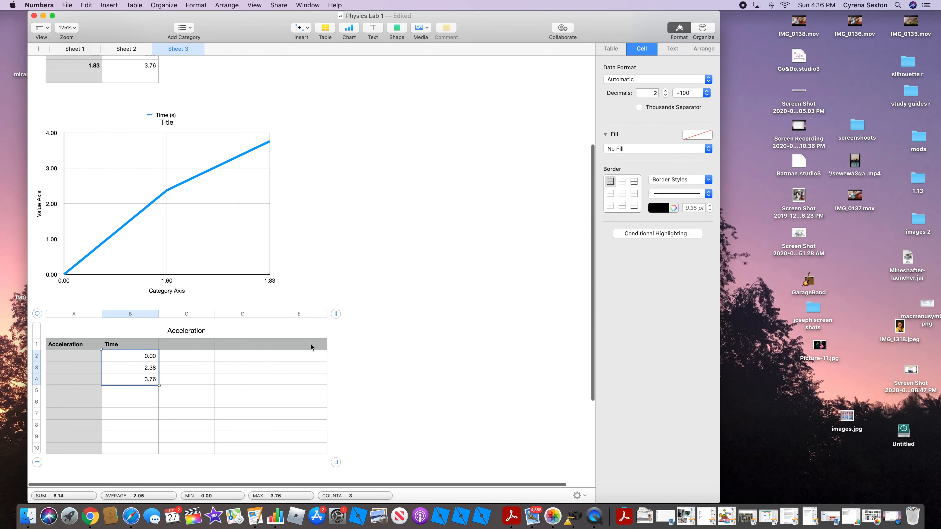
- Copy accelerations G2:G3 from the Velocity Calculations table into the Acceleration table from cell A2, pasted as formula results
scroll(311, 345, "up", 10)
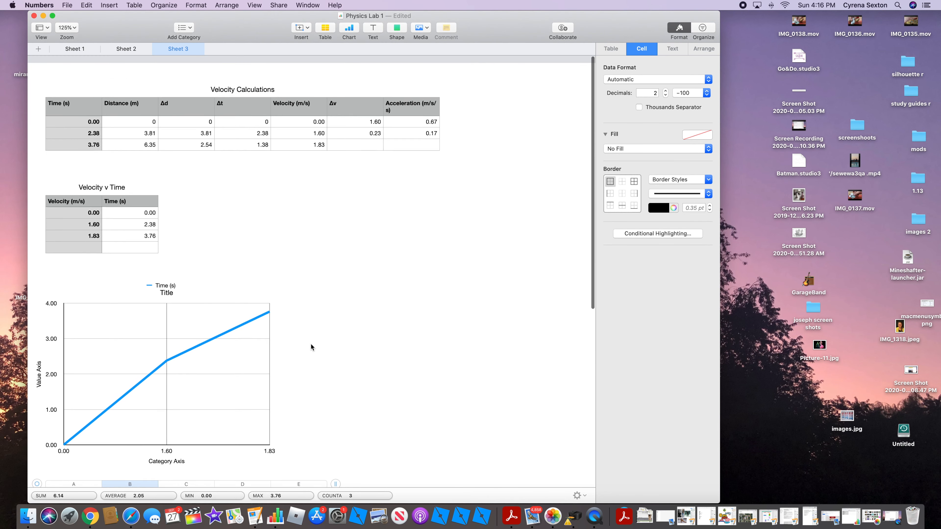
left_click(422, 117)
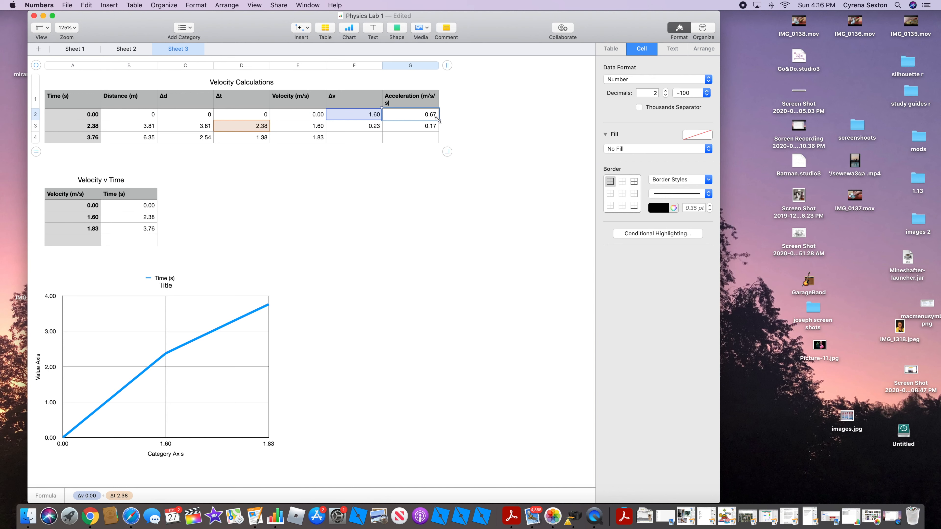
left_click_drag(437, 119, 439, 132)
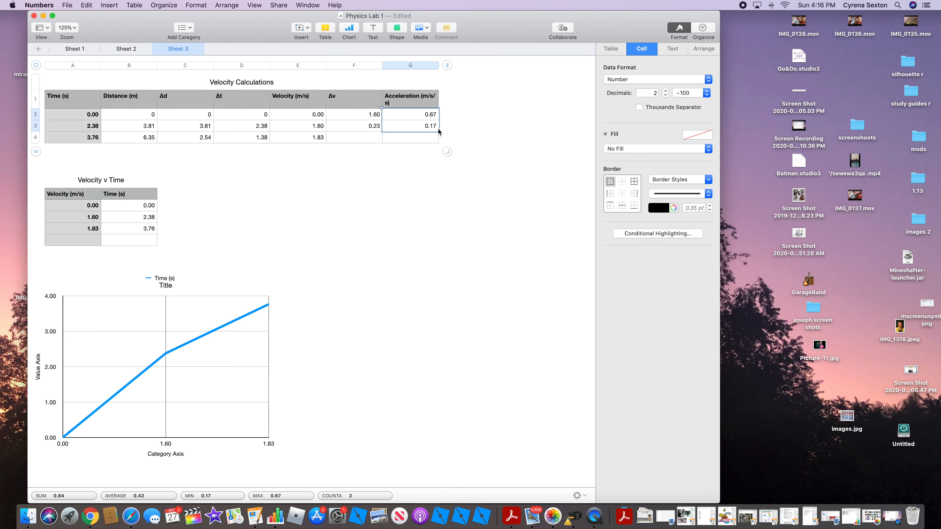
scroll(431, 304, "down", 10)
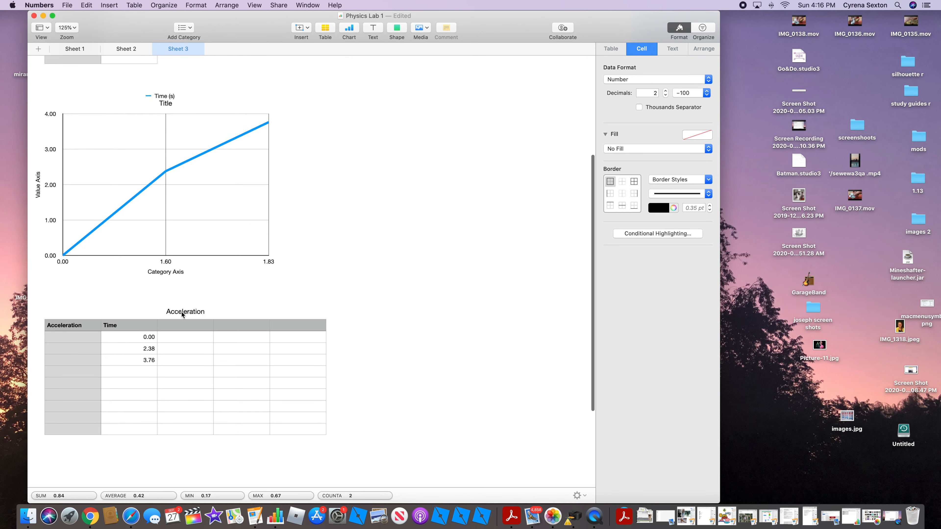
left_click(78, 338)
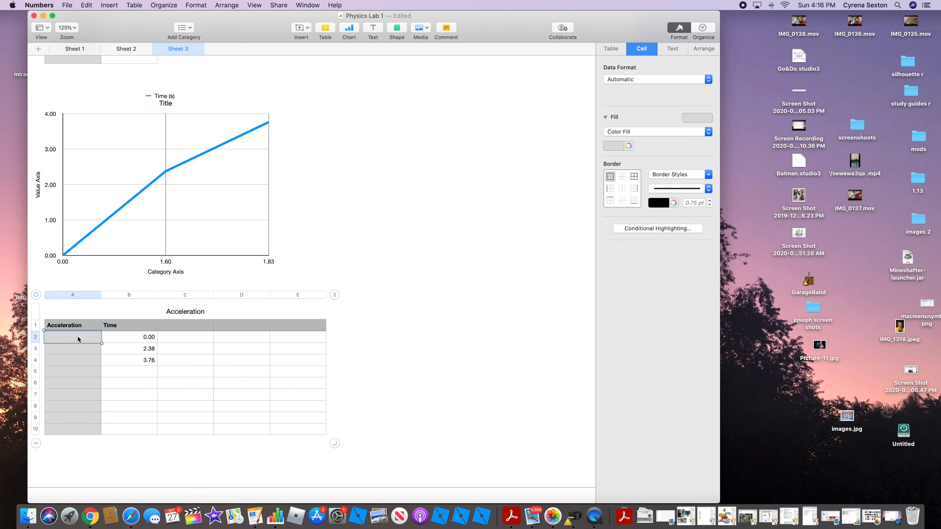
key("super+v")
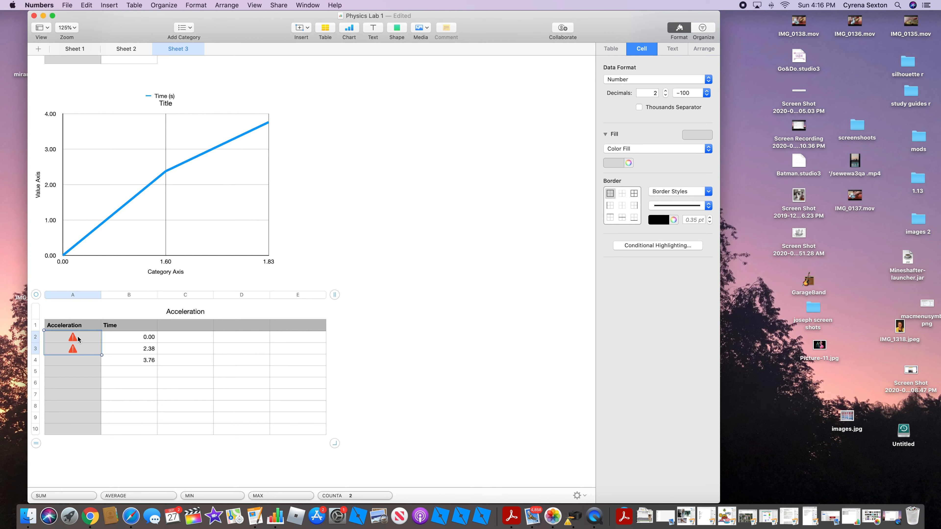
left_click(87, 5)
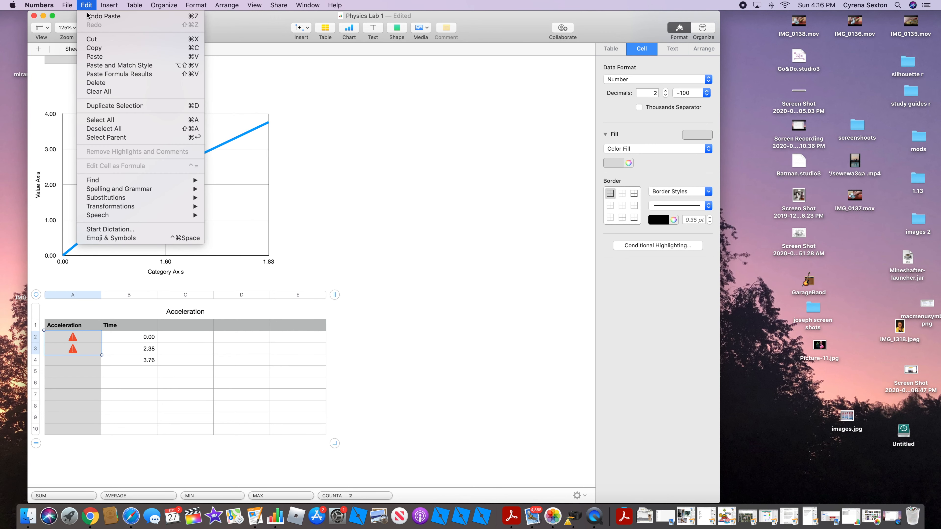
left_click(106, 74)
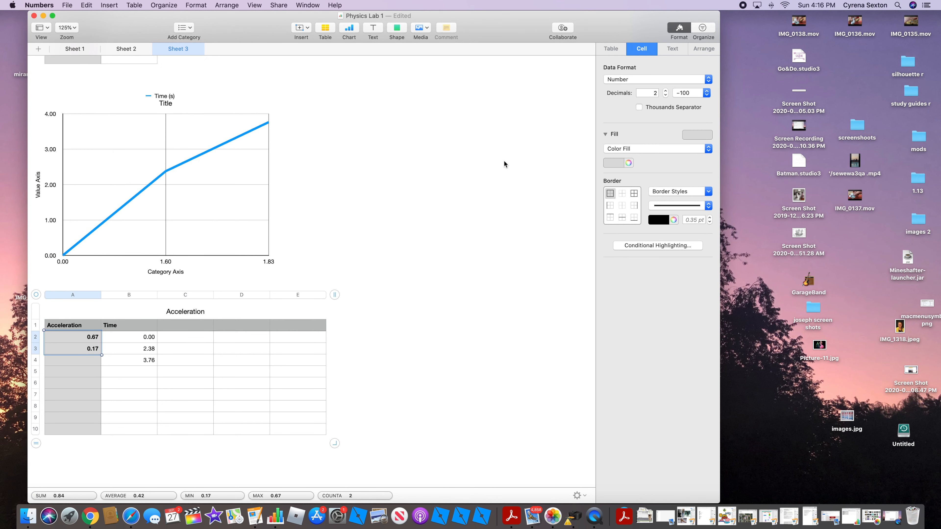
- Insert a 2D line chart from cells A1 to B3 of the Acceleration table
scroll(440, 391, "down", 5)
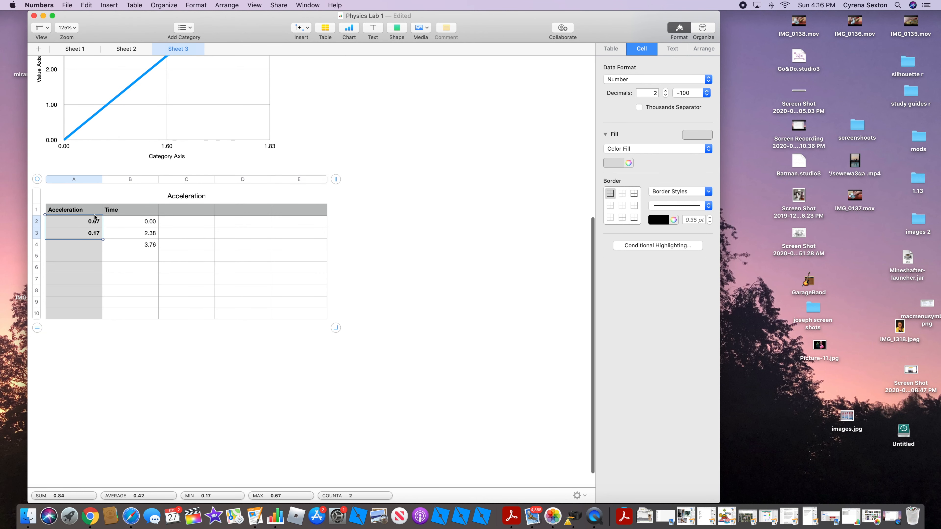
left_click_drag(96, 217, 152, 238)
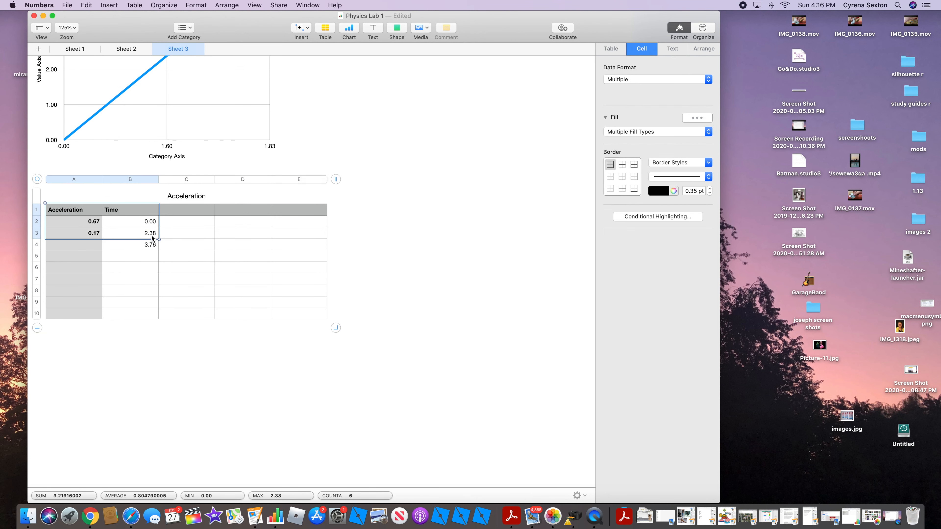
left_click(350, 29)
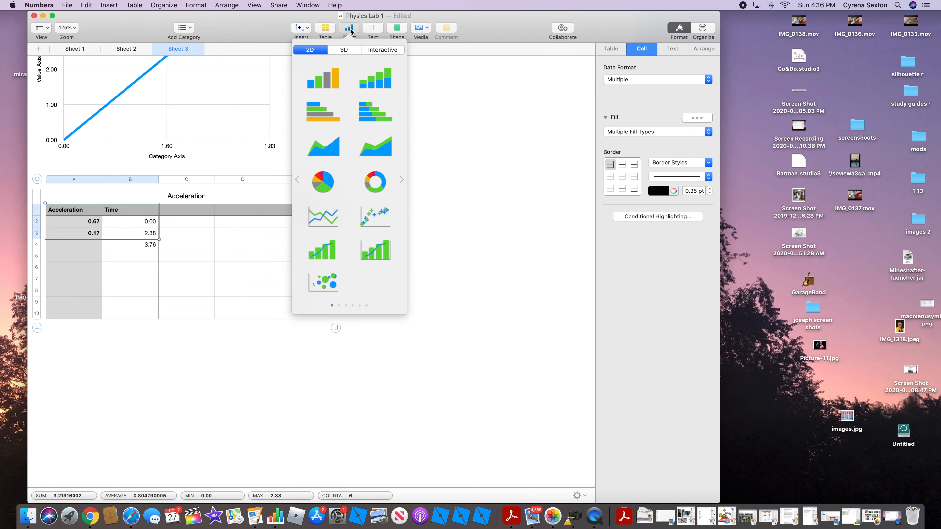
left_click(318, 212)
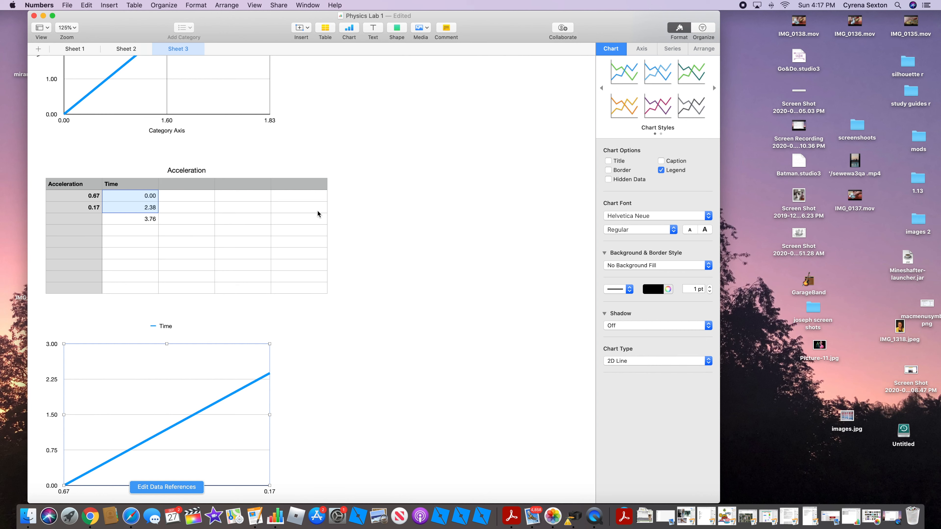
scroll(464, 412, "down", 5)
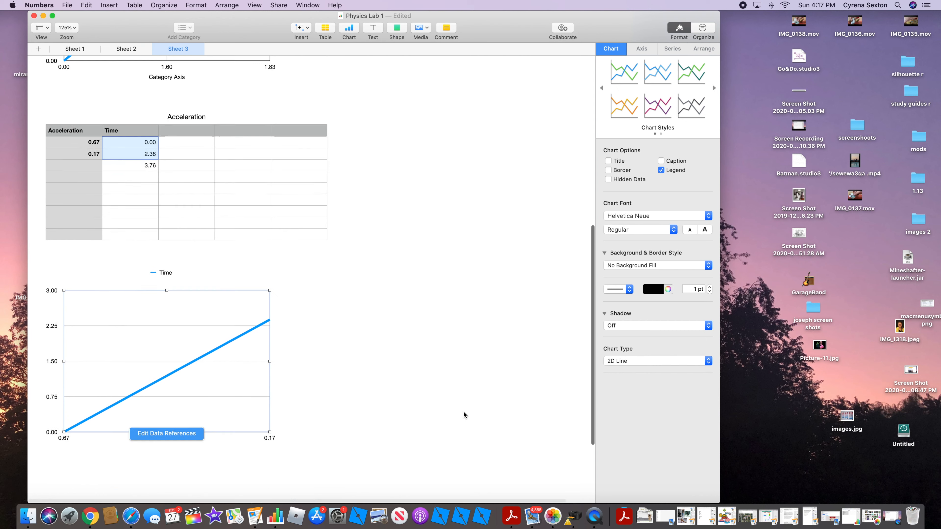
left_click(54, 397)
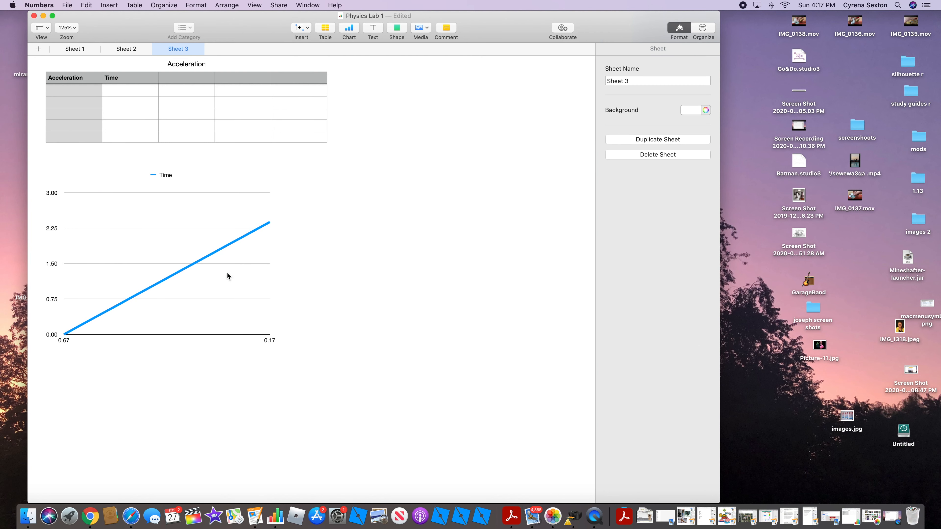
- Show axis names on both the category and value axes of the acceleration chart and turn on the value axis line
left_click(199, 217)
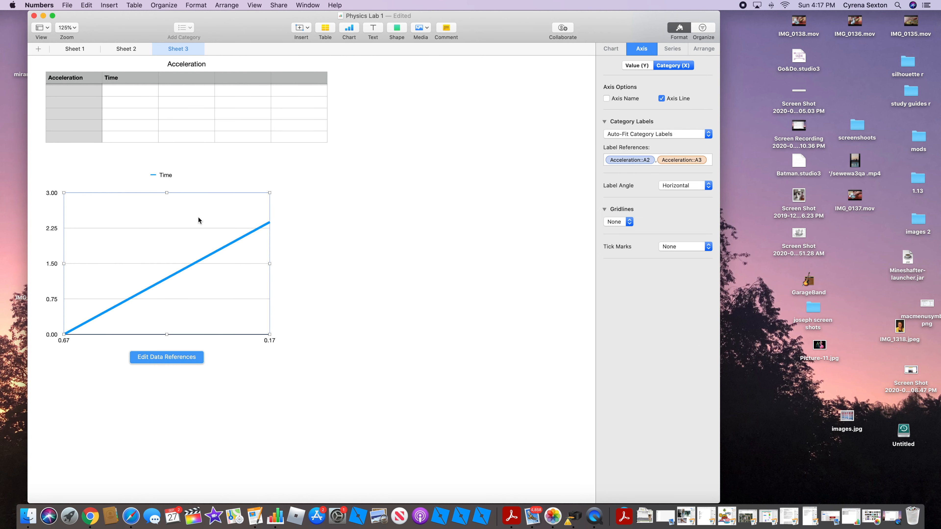
left_click(607, 98)
left_click(638, 65)
left_click(662, 98)
left_click(606, 99)
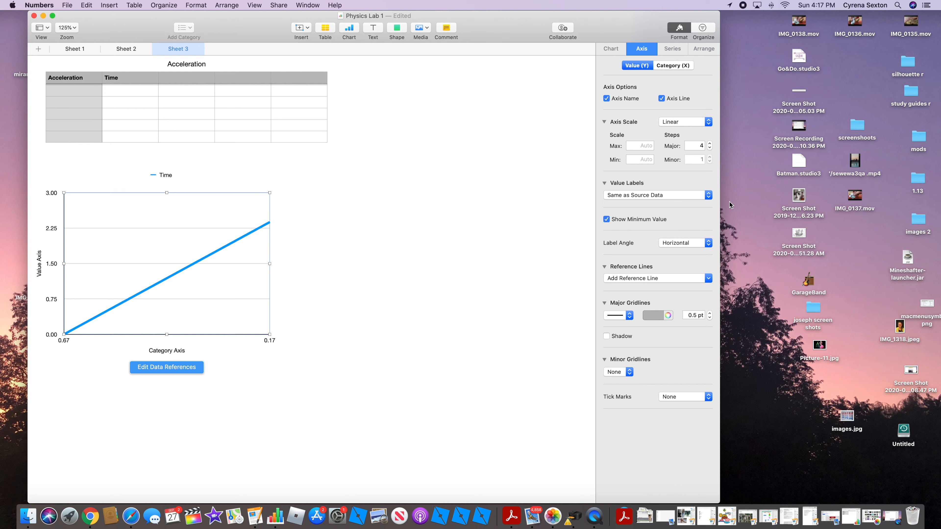
left_click(594, 139)
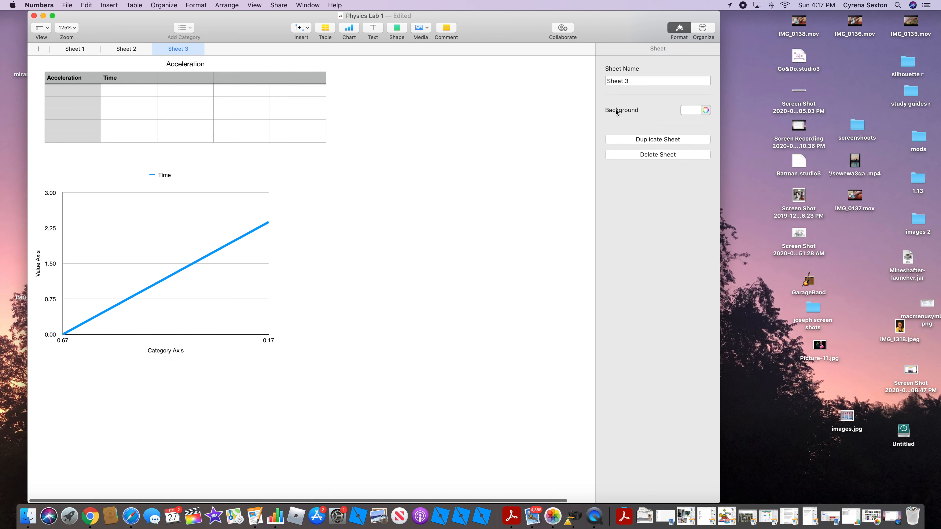
- Add solid-line gridlines to the category axis of the acceleration chart
left_click(123, 233)
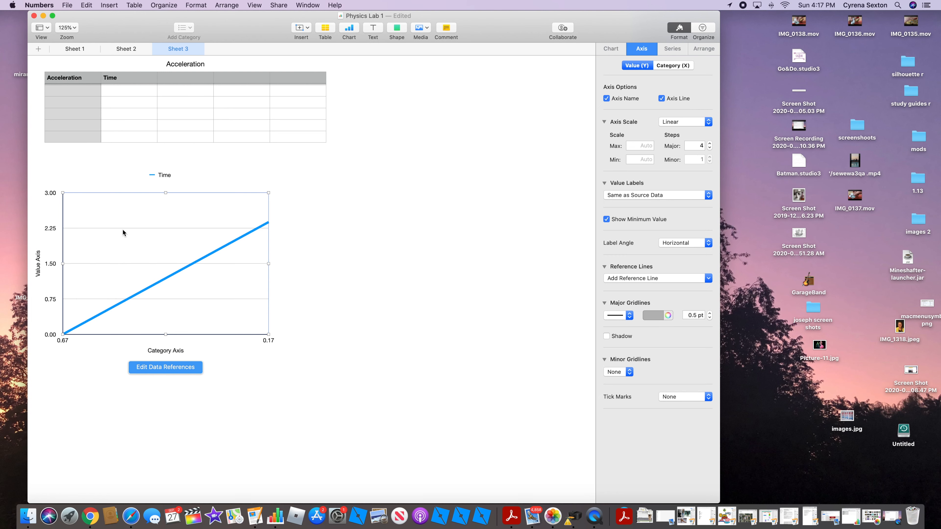
left_click(676, 66)
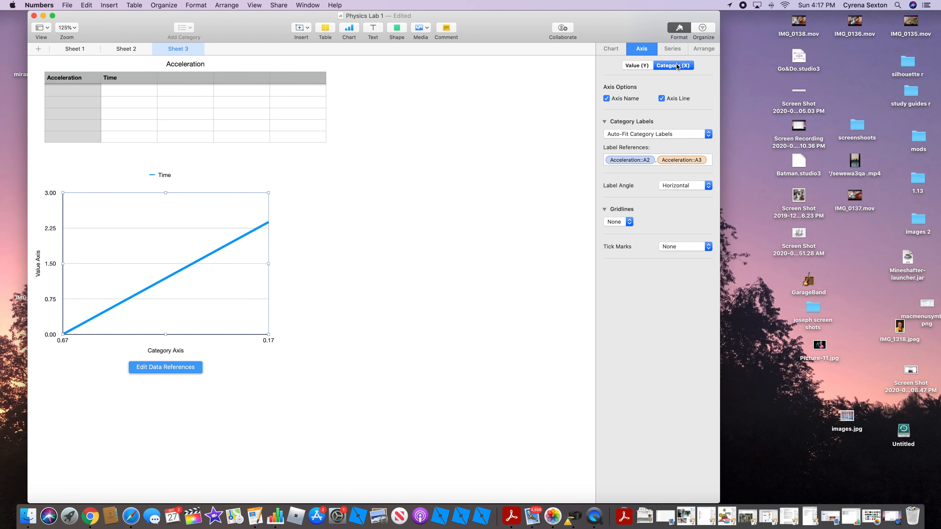
left_click(635, 66)
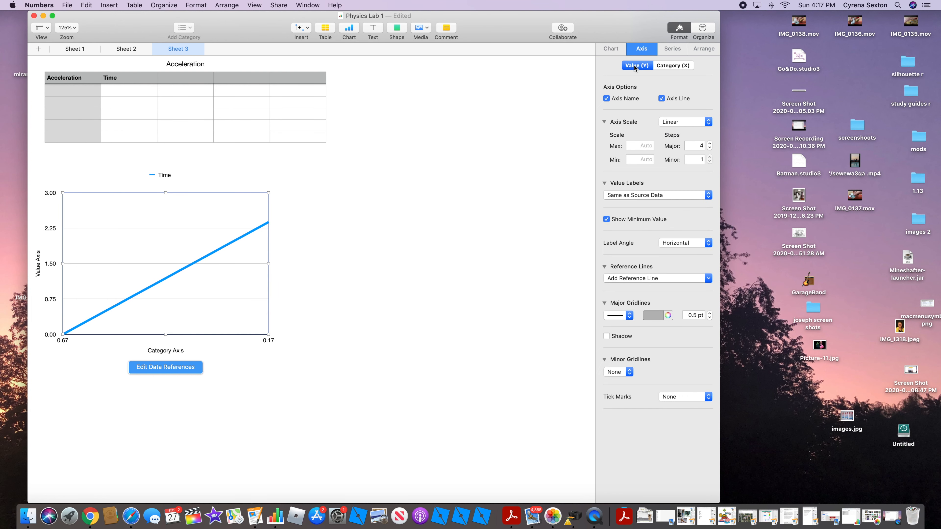
left_click(682, 65)
left_click(630, 222)
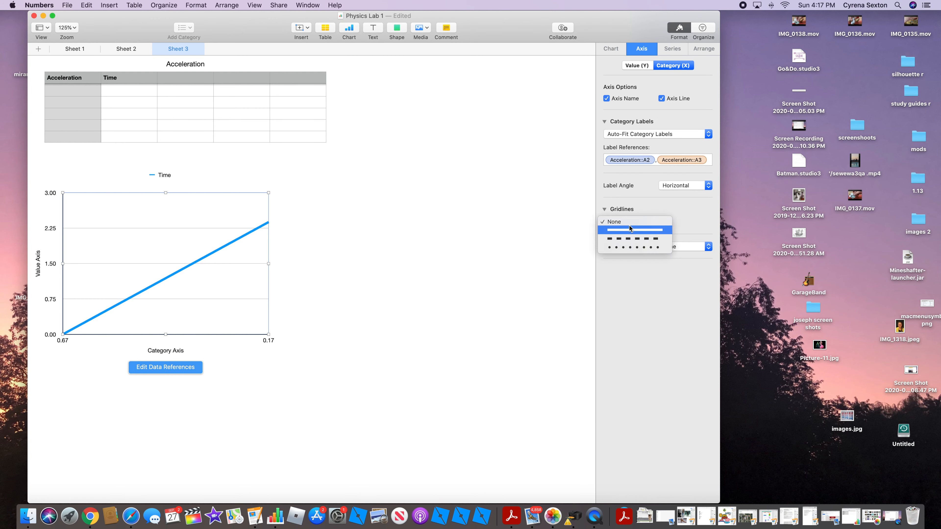
left_click(617, 230)
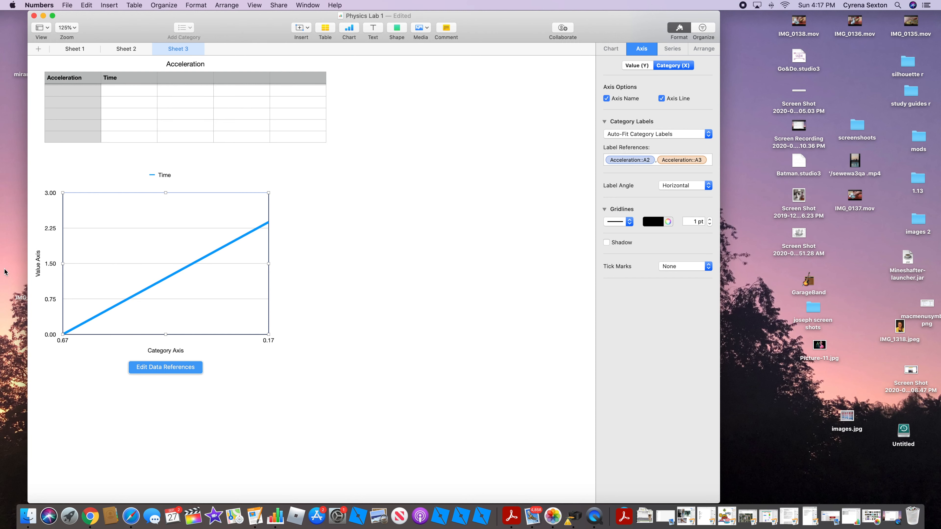
- Resize the document window narrower so more of the desktop shows beside it
left_click_drag(28, 214, 320, 212)
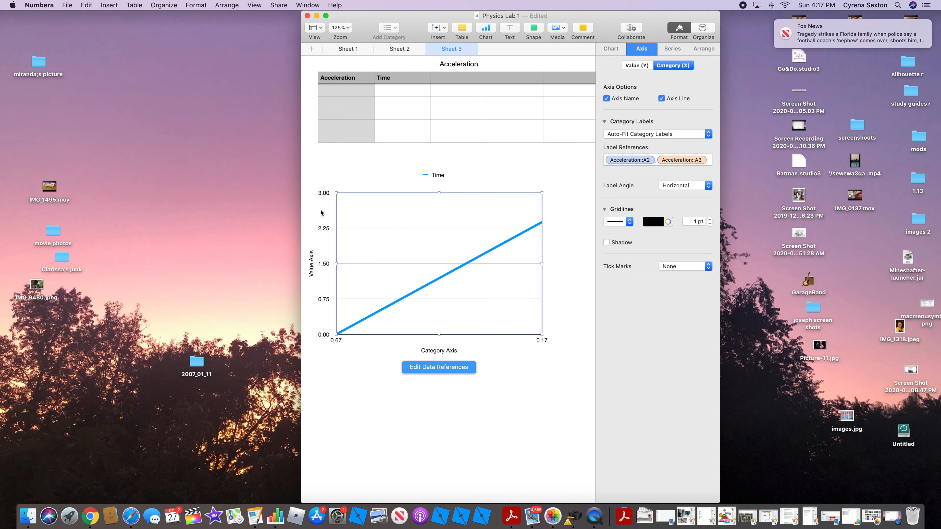
left_click(305, 210)
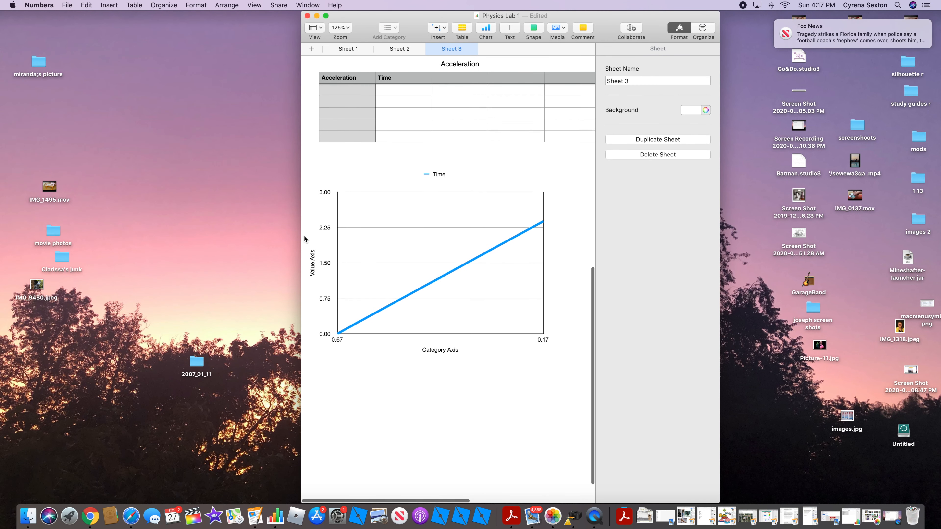
left_click_drag(301, 237, 100, 230)
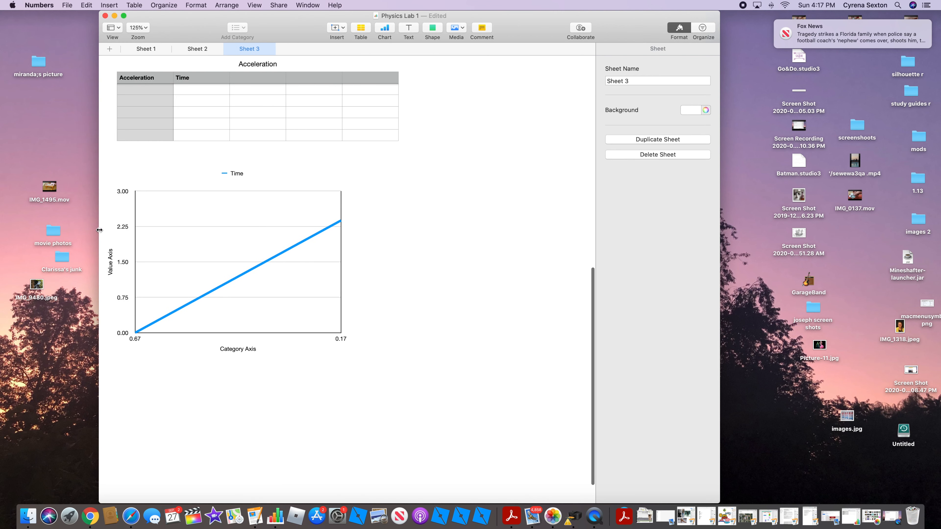
- Rename the acceleration chart's legend entry to Acceleration
left_click(237, 174)
left_click(237, 173)
double_click(237, 172)
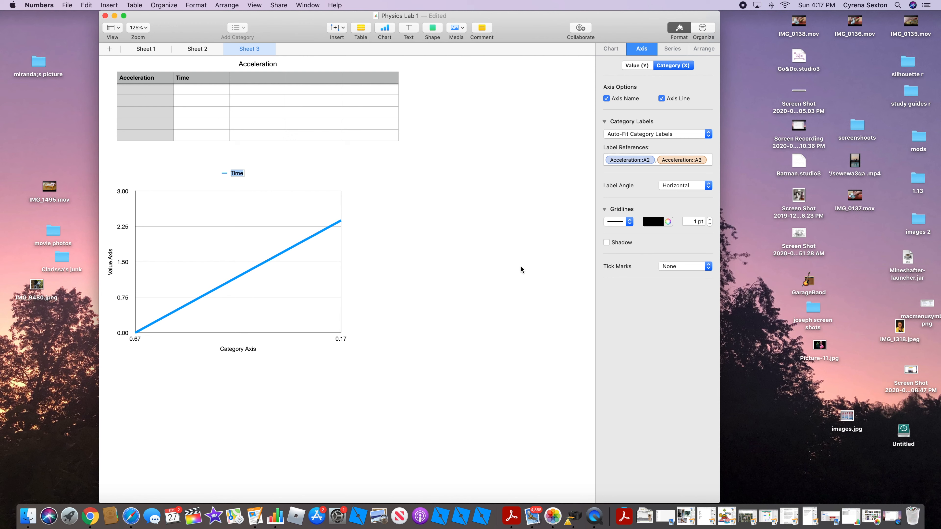
type("Acceleration")
- Title the acceleration chart's category axis Acceleration and its value axis Time
scroll(348, 278, "up", 9)
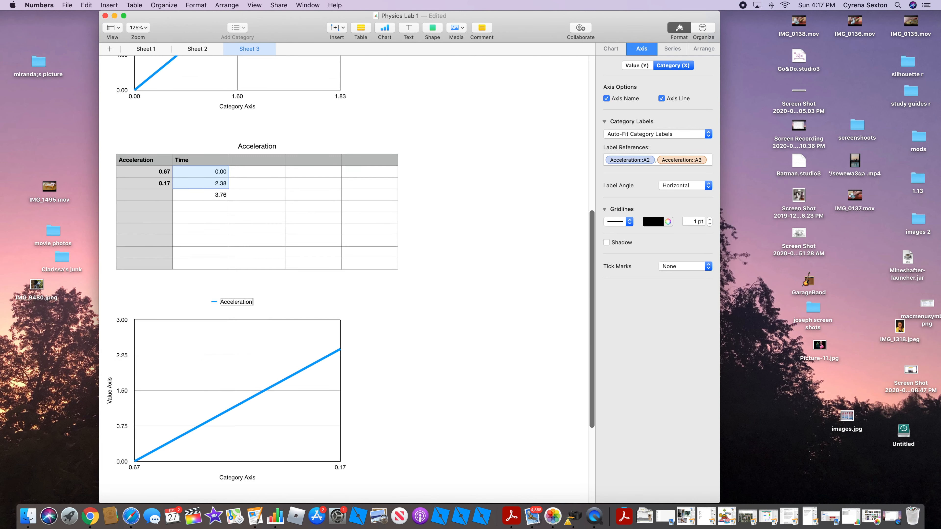
scroll(347, 277, "down", 2)
scroll(548, 143, "down", 4)
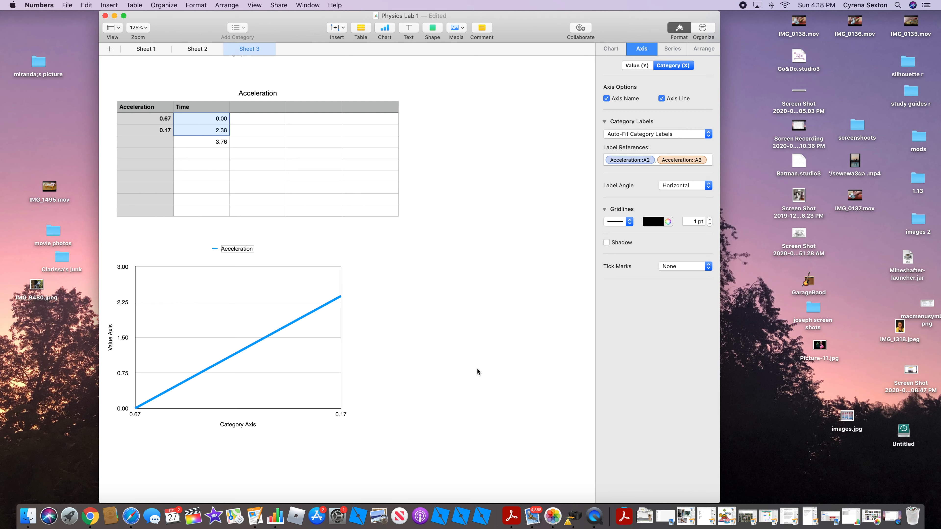
left_click(245, 425)
left_click(244, 424)
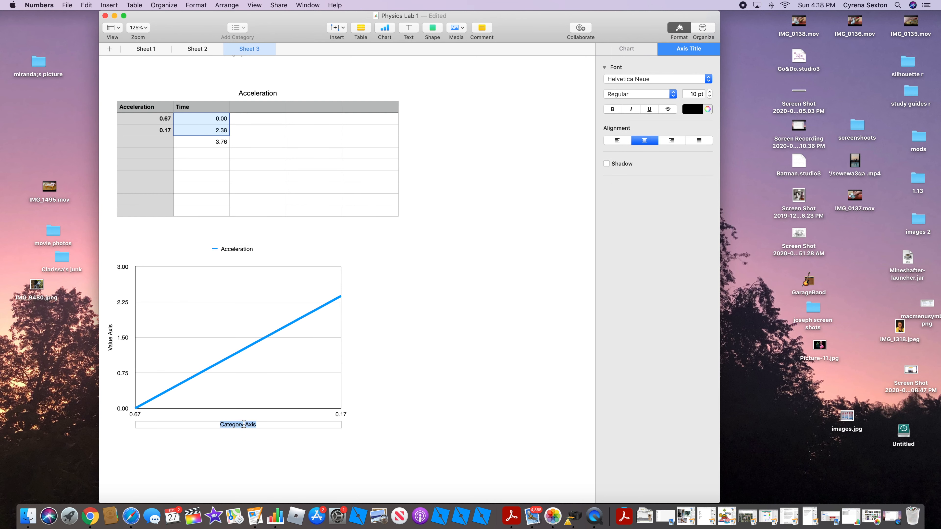
type("Acceleration")
left_click(113, 336)
left_click(111, 333)
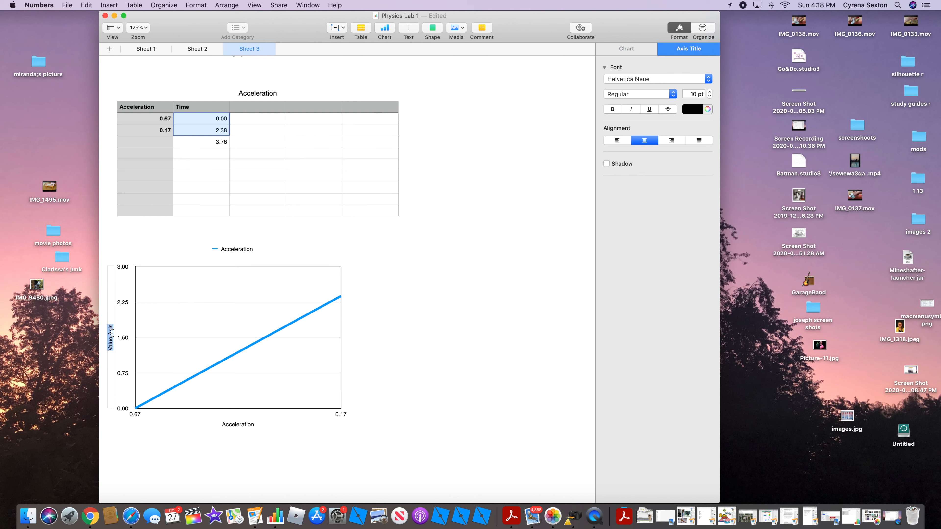
type("Time")
scroll(433, 295, "up", 10)
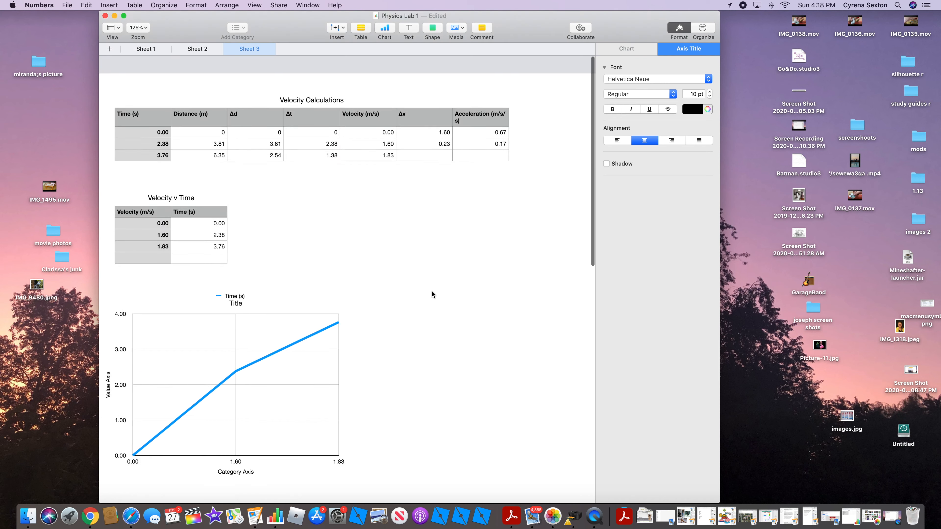
scroll(432, 292, "down", 10)
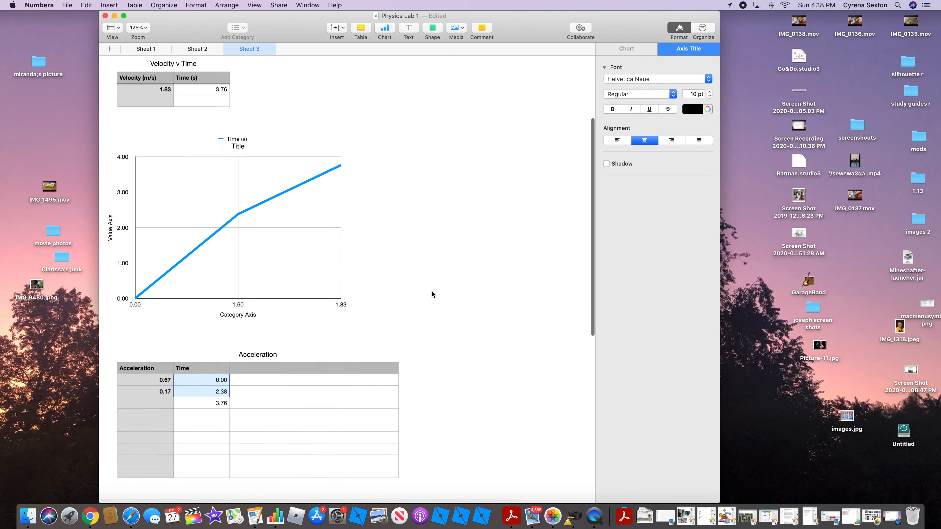
scroll(432, 291, "up", 10)
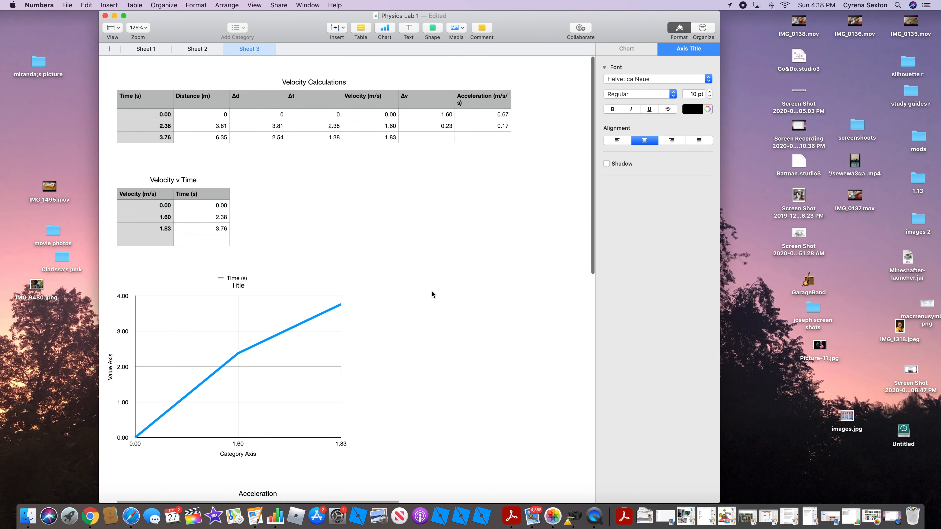